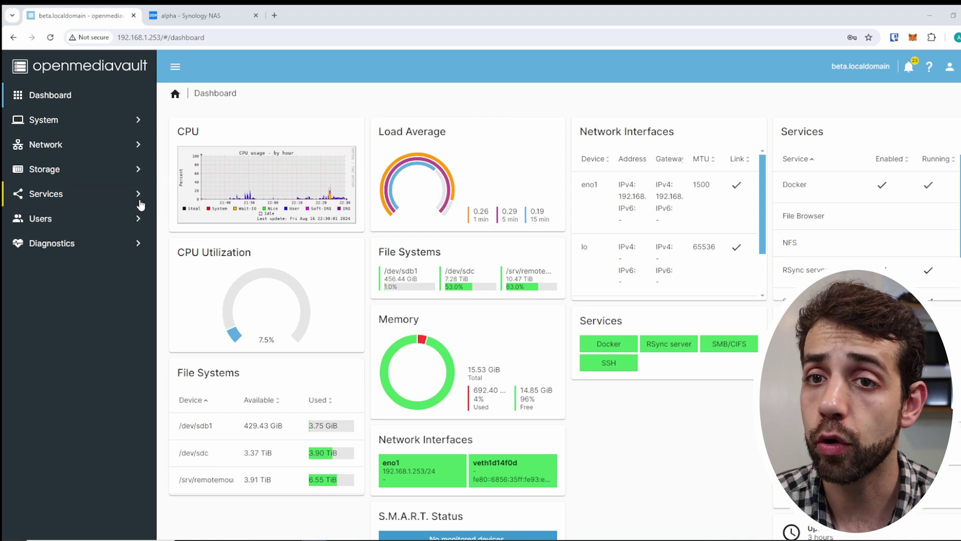
Open the Compose service settings and review the shared folders for compose files, data and backups.
click(66, 194)
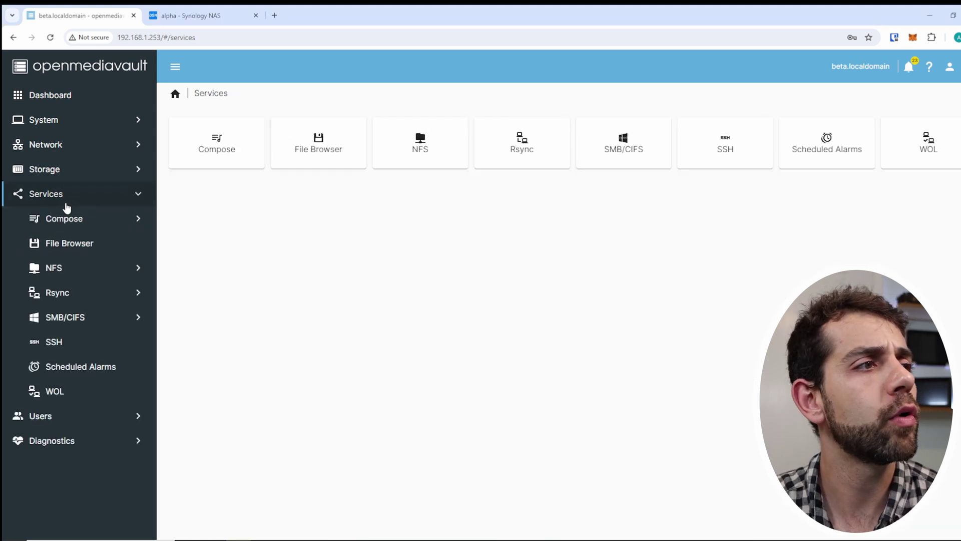
click(66, 221)
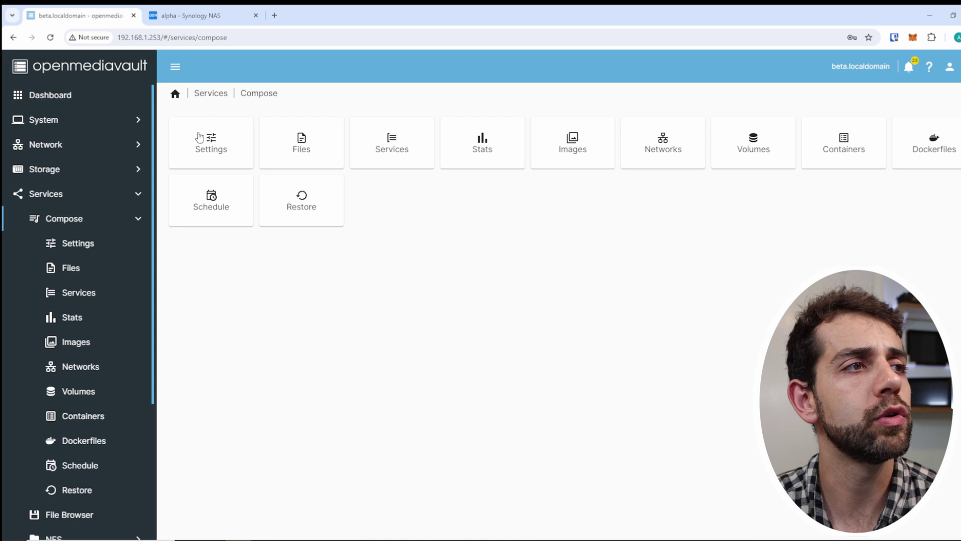
click(210, 143)
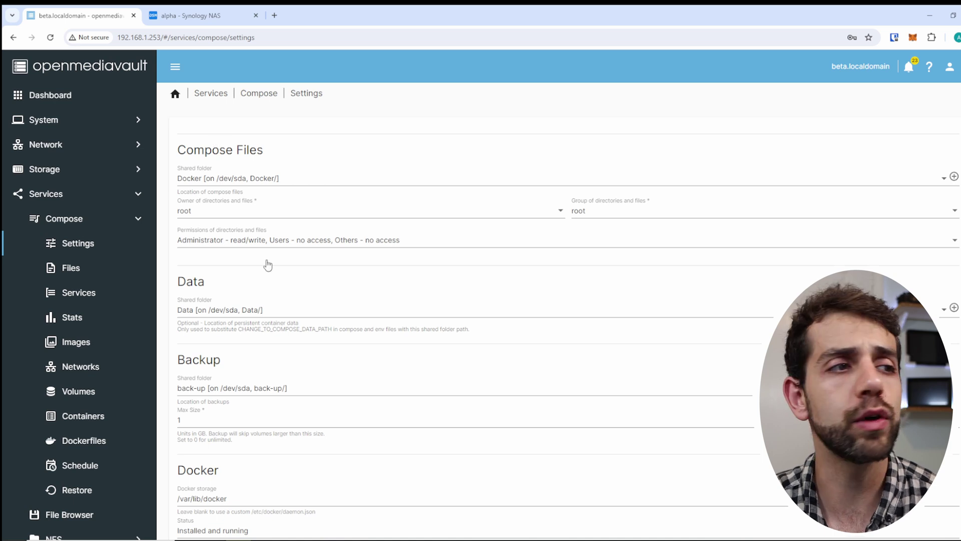
scroll(178, 289, down, 2)
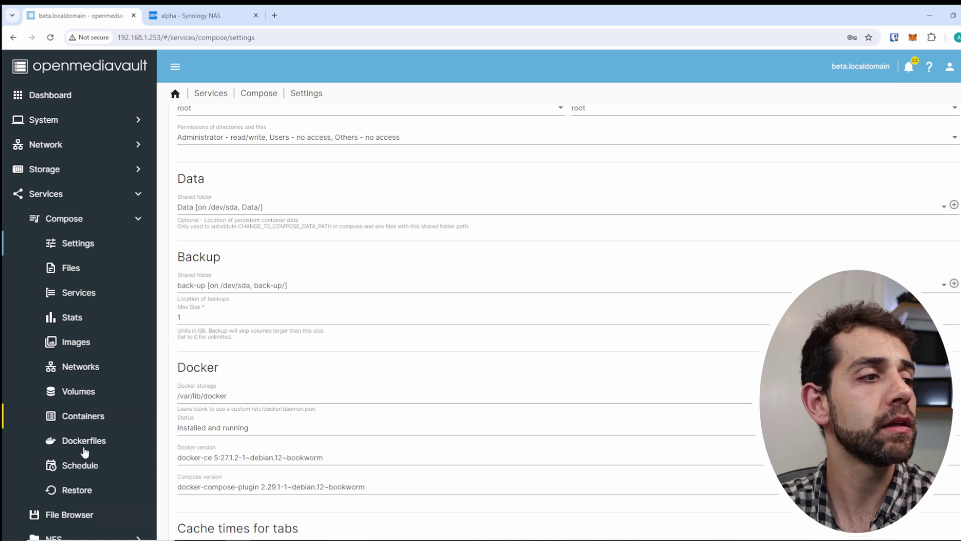
Look over the Compose files and restore lists, and check the backup, Docker and cache sections of the settings.
click(94, 278)
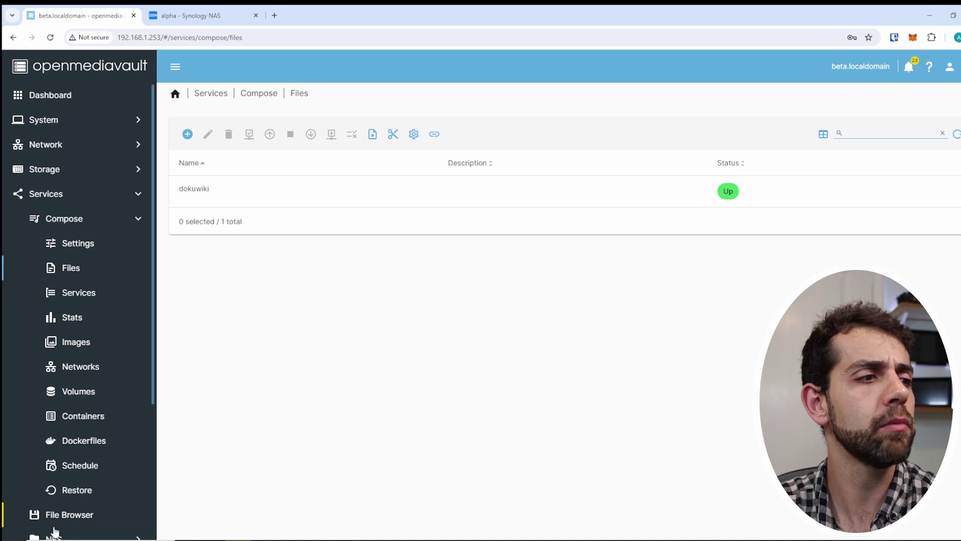
click(70, 490)
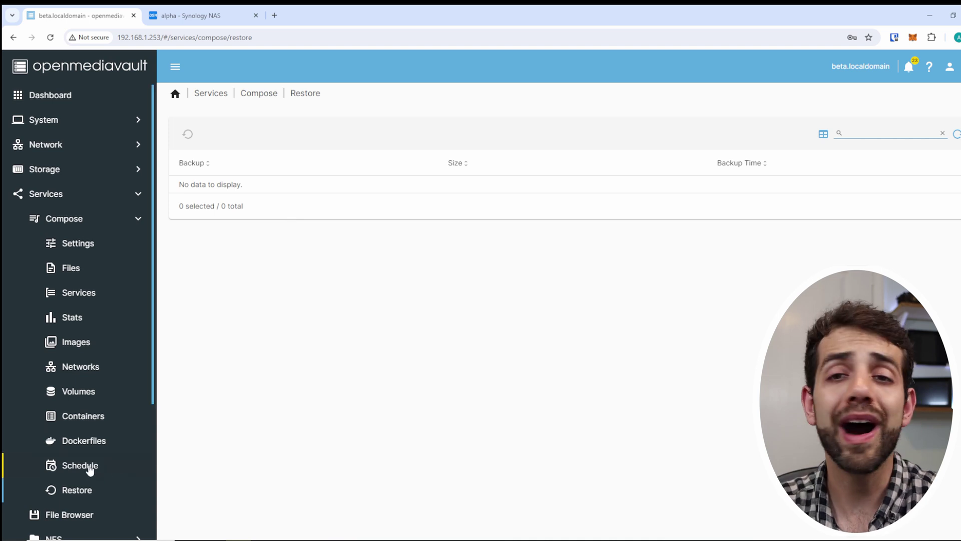
click(77, 269)
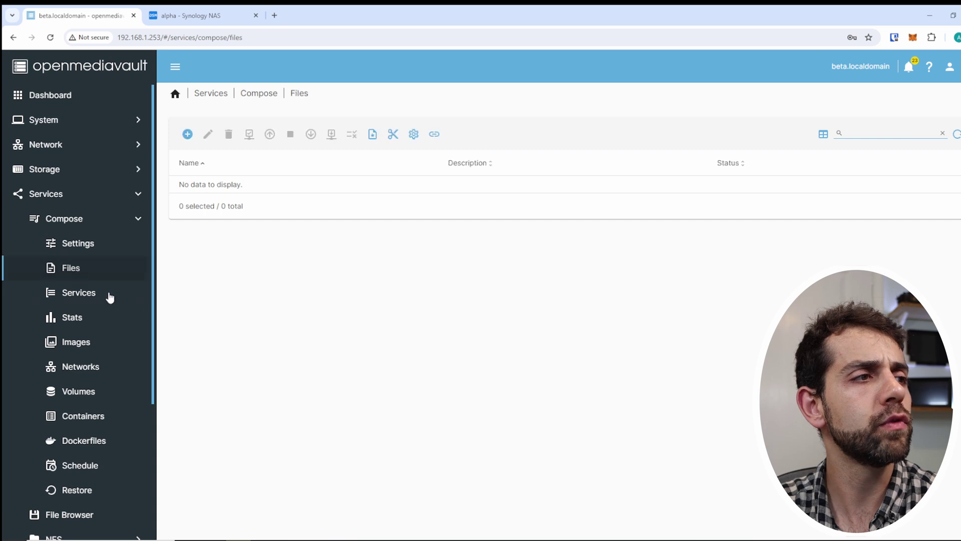
click(79, 244)
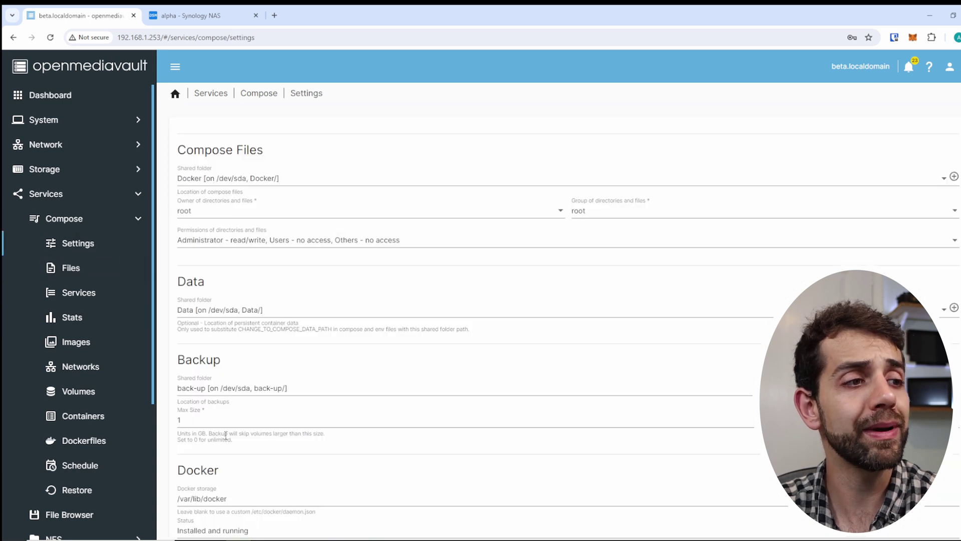
scroll(183, 435, down, 4)
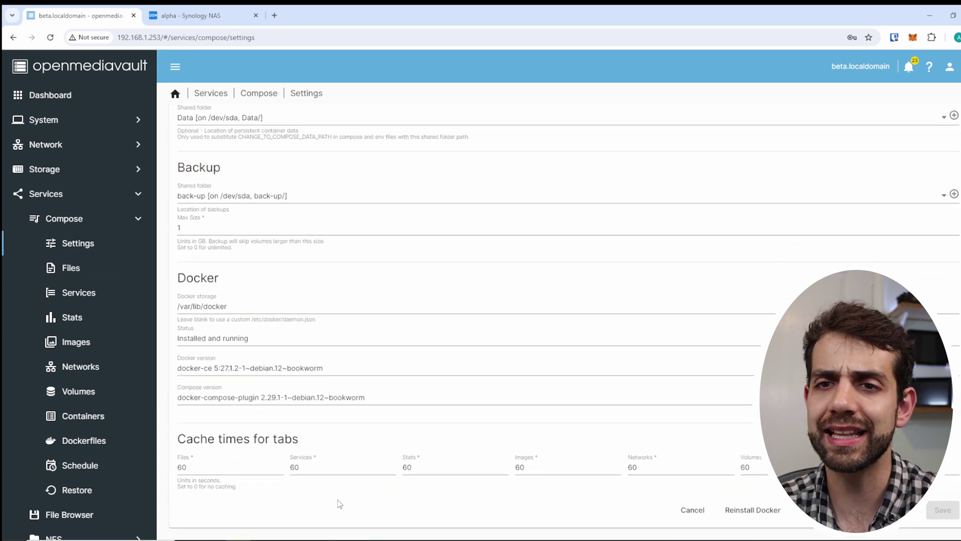
Start a new scheduled Compose job and set its filter to * so it covers all compose files.
click(80, 465)
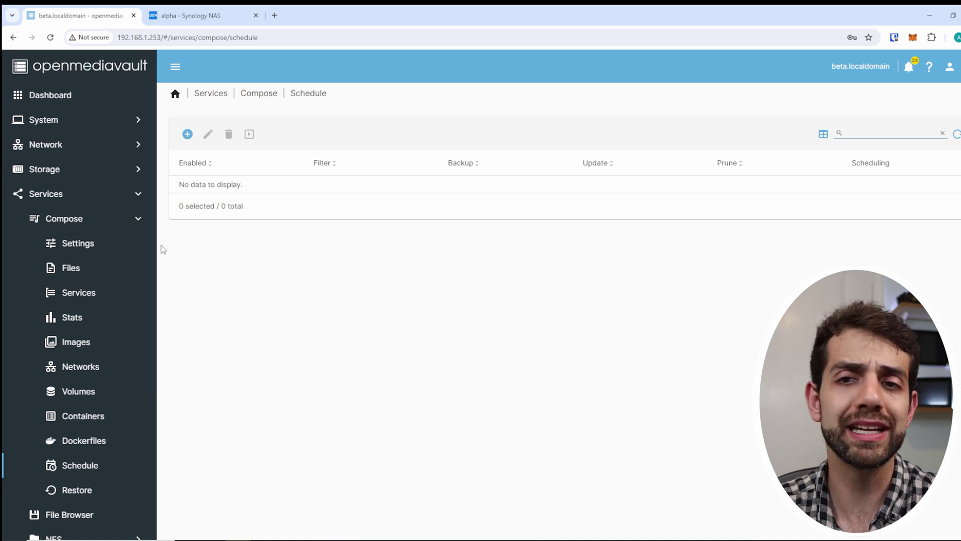
click(187, 135)
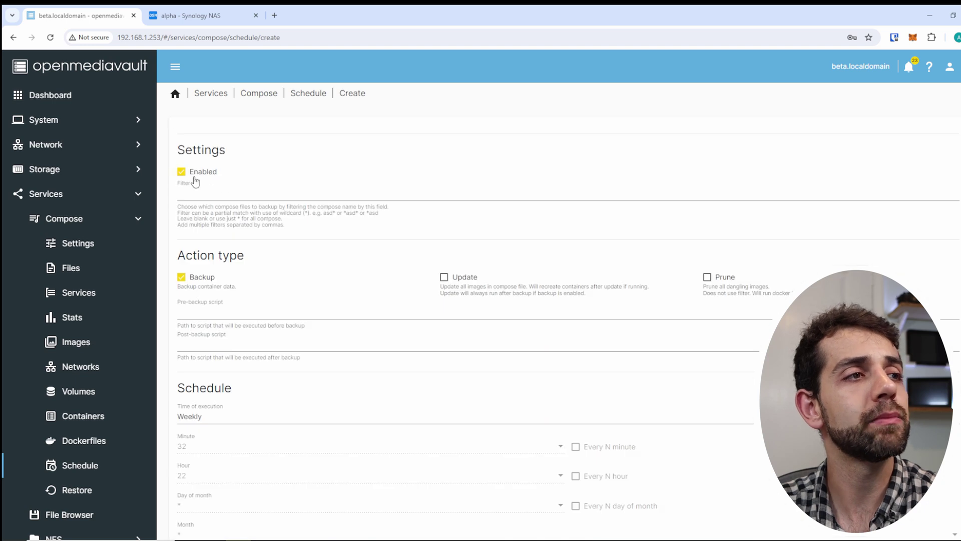
click(223, 195)
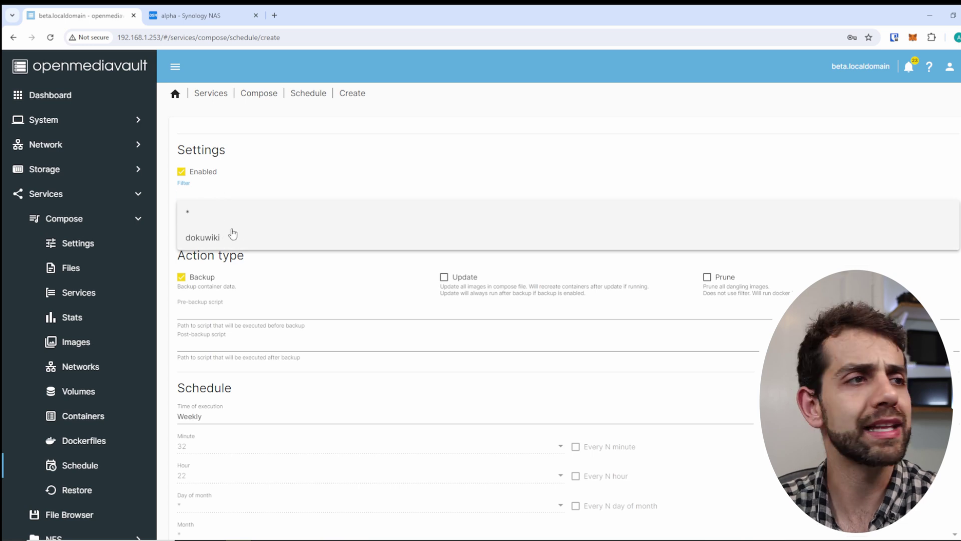
click(201, 223)
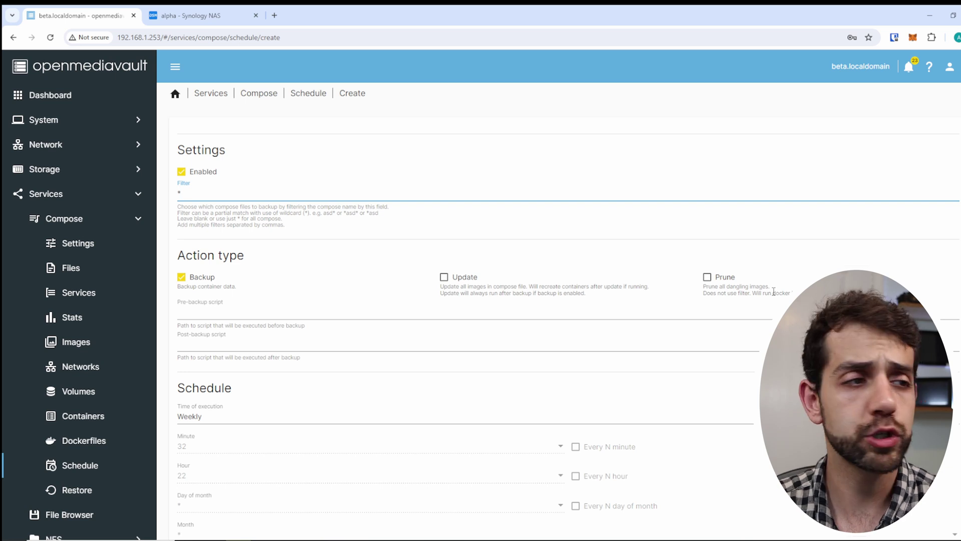
click(326, 313)
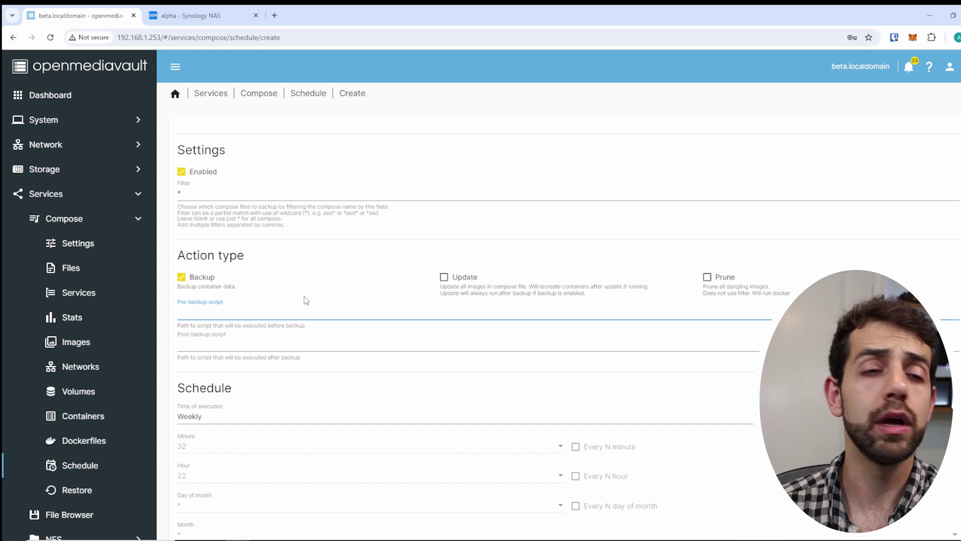
click(261, 342)
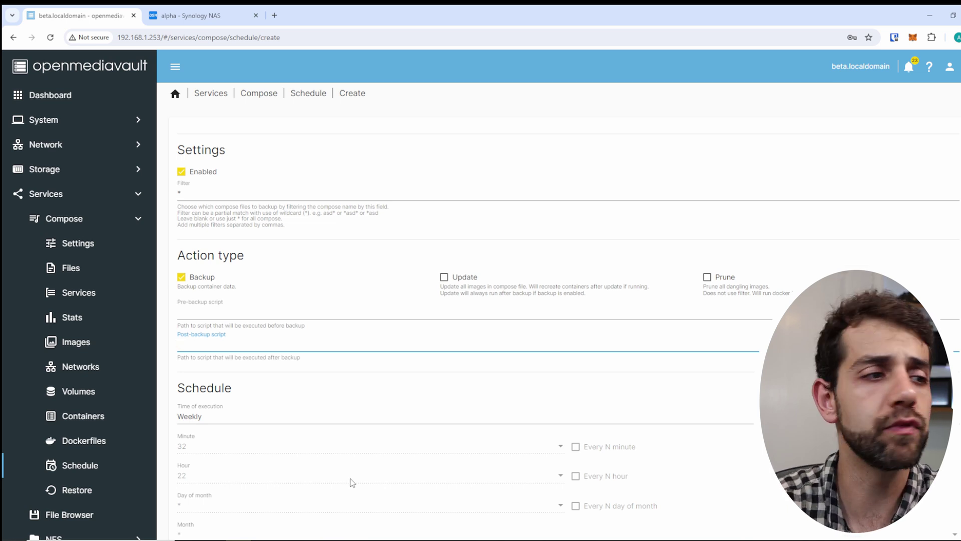
Set the job's time of execution to Certain date and its day of month to 1.
scroll(343, 373, down, 3)
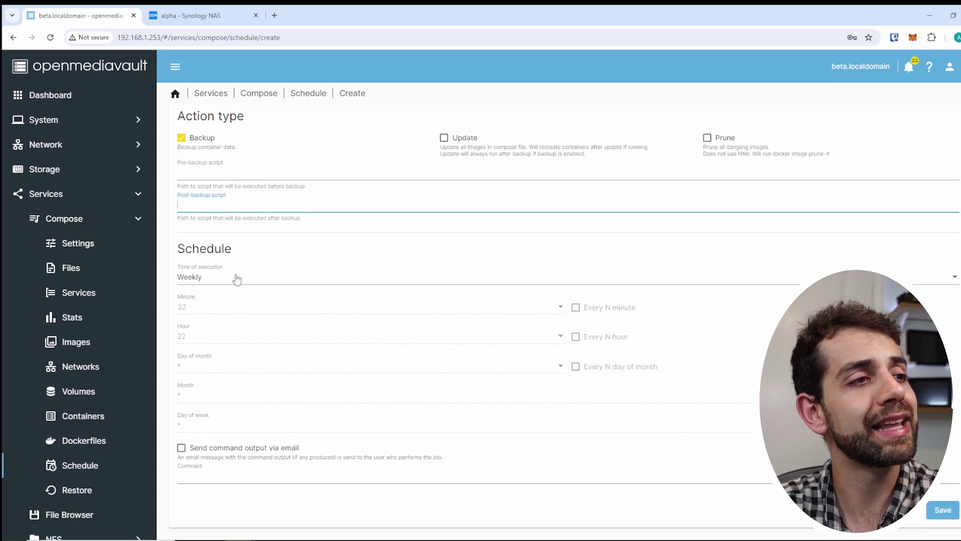
click(237, 278)
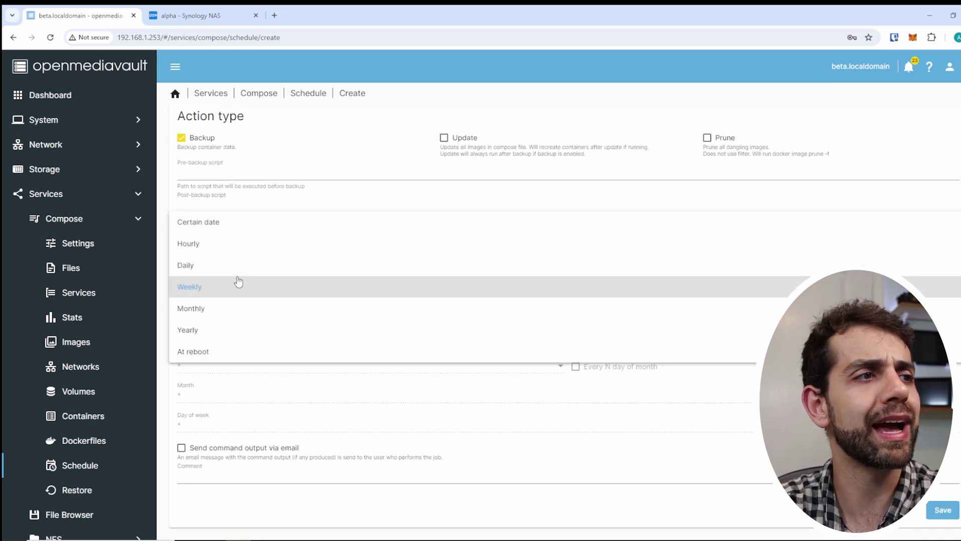
click(208, 226)
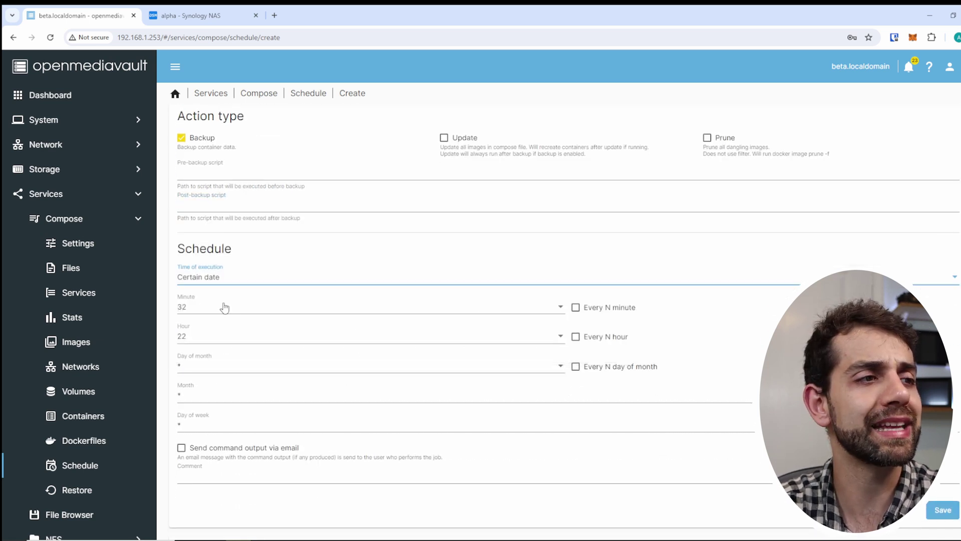
click(576, 308)
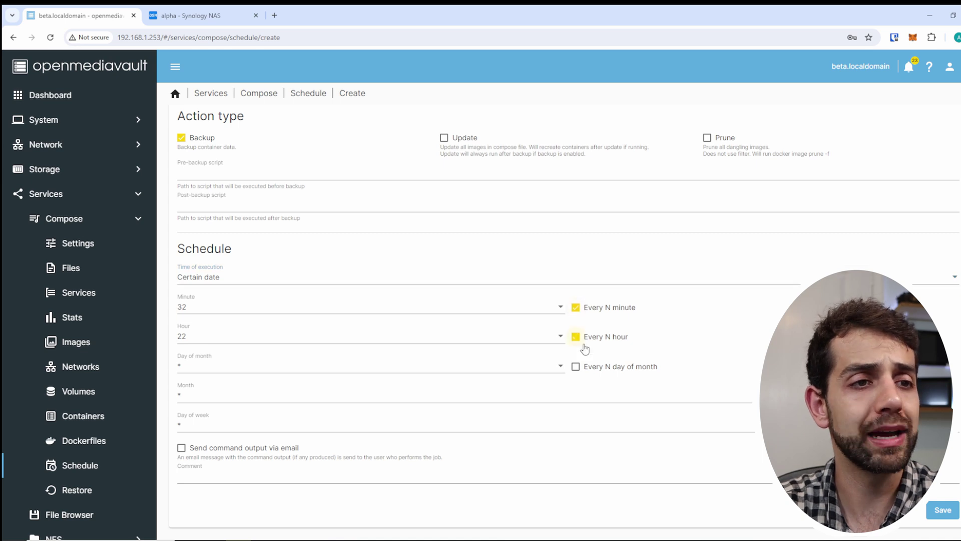
click(576, 307)
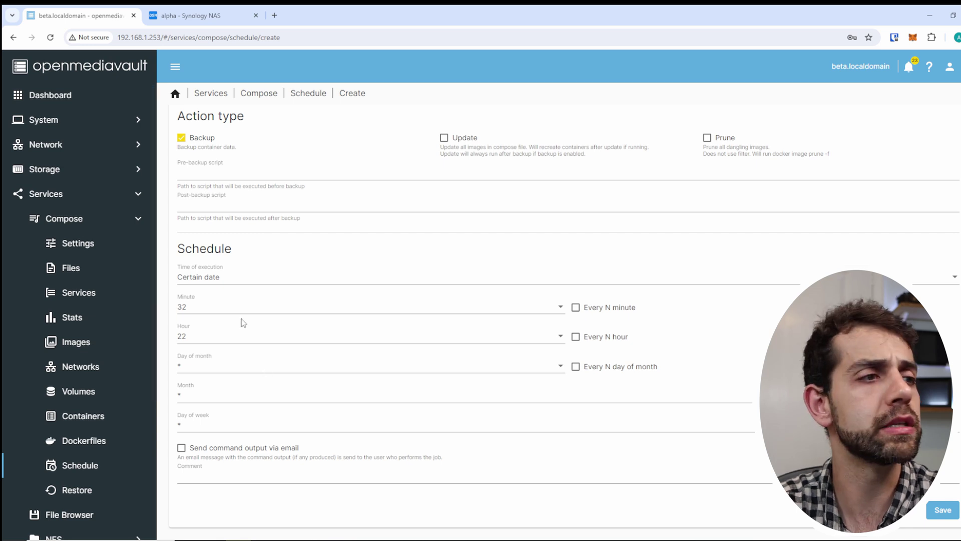
click(189, 368)
click(192, 149)
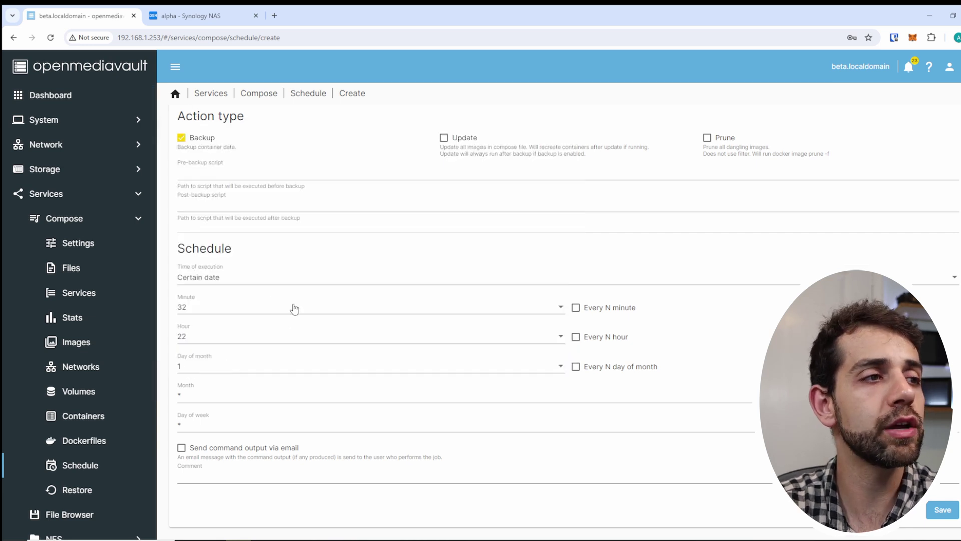
Add hour 2 and minute 0 to the job's execution schedule.
click(211, 340)
scroll(189, 307, up, 5)
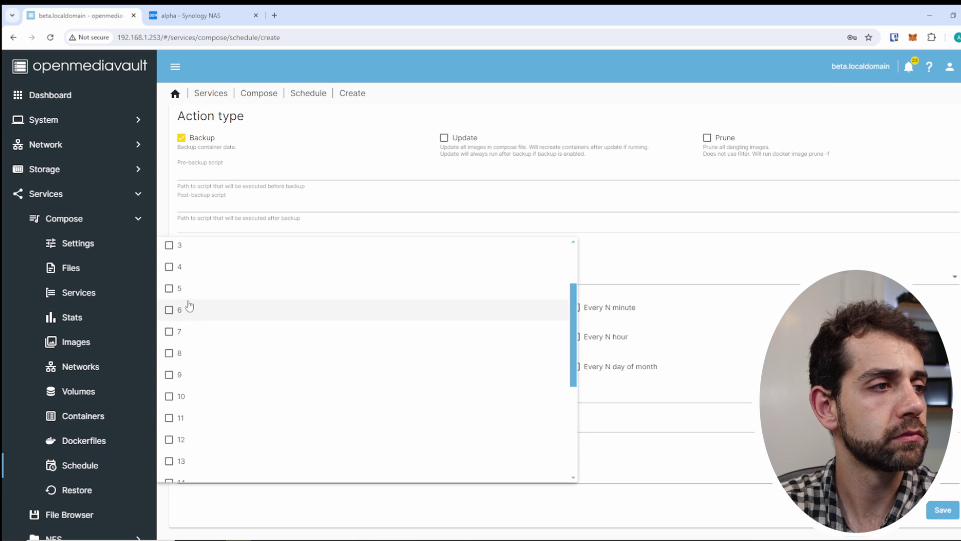
scroll(214, 405, up, 2)
click(179, 313)
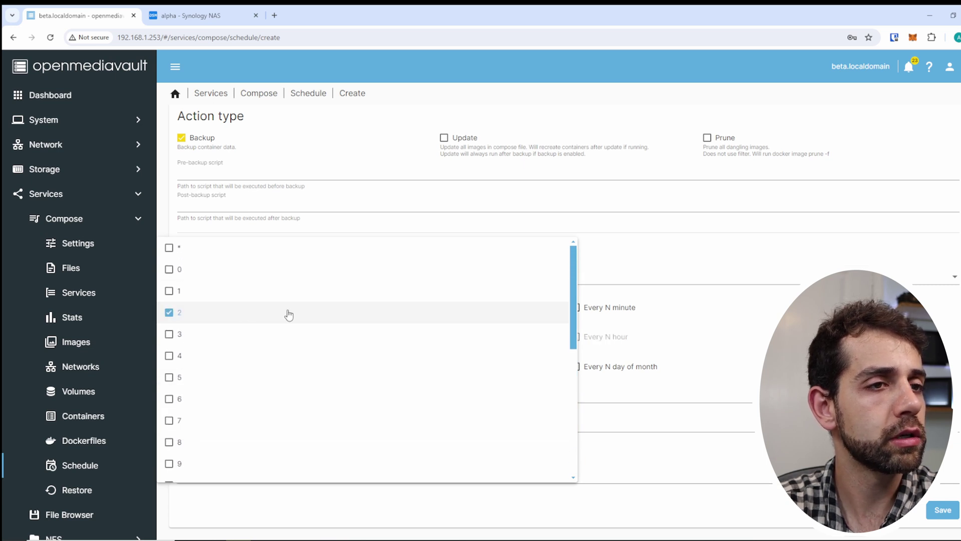
click(676, 324)
click(219, 302)
scroll(209, 283, up, 10)
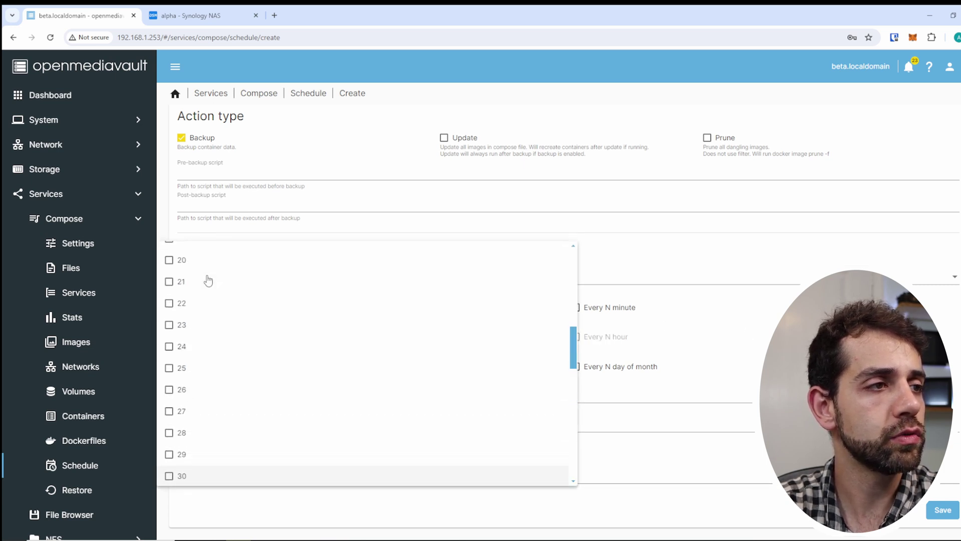
click(170, 274)
click(744, 365)
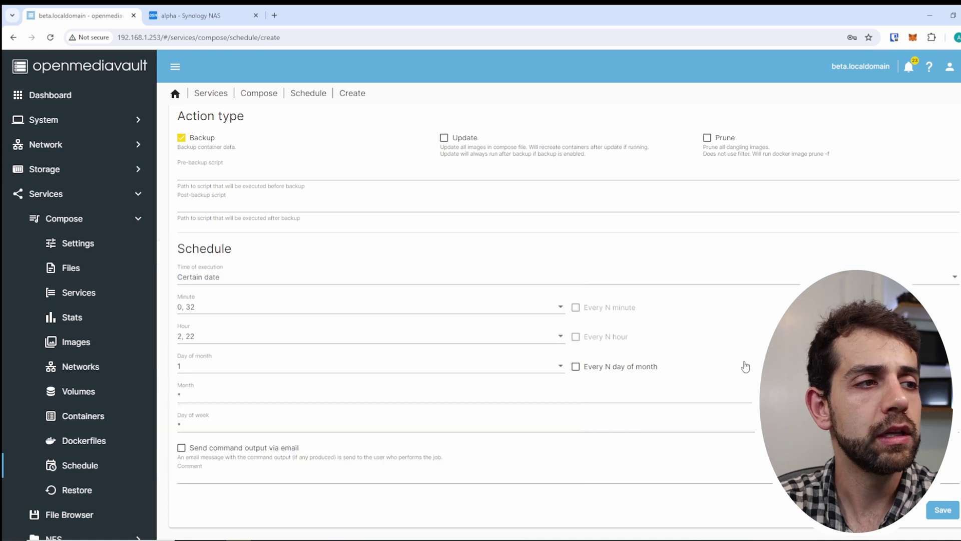
Remove hour 22 and minute 32 from the job's execution schedule.
click(218, 339)
scroll(220, 391, down, 5)
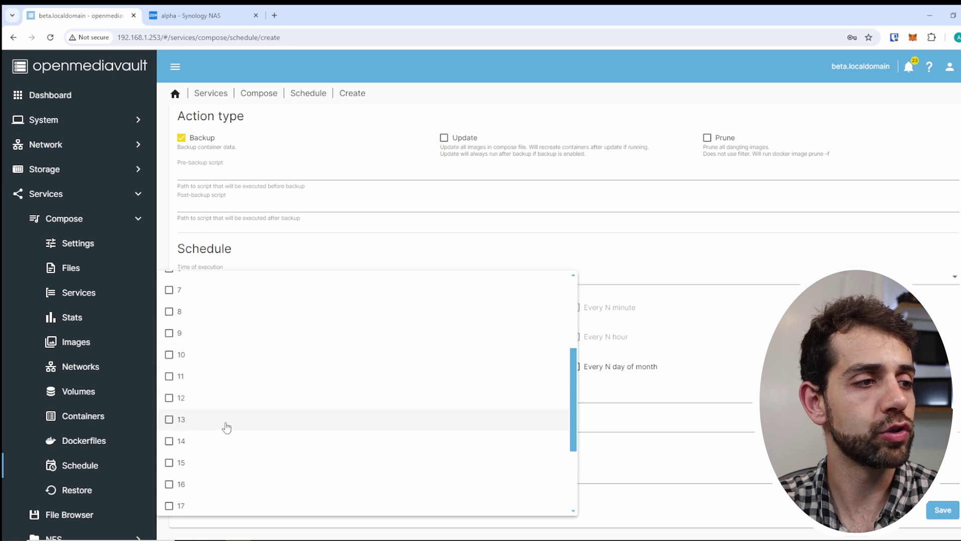
click(182, 484)
click(706, 345)
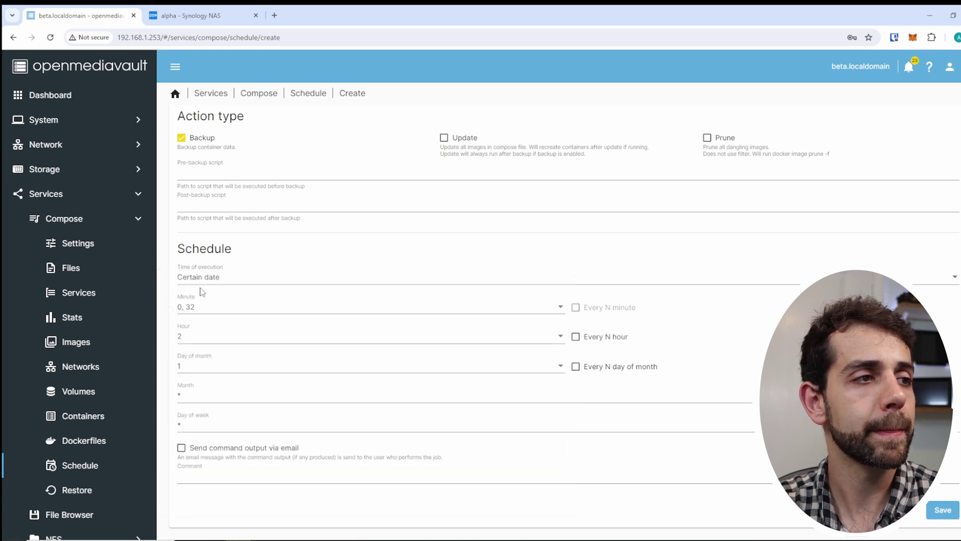
click(210, 306)
scroll(222, 388, down, 10)
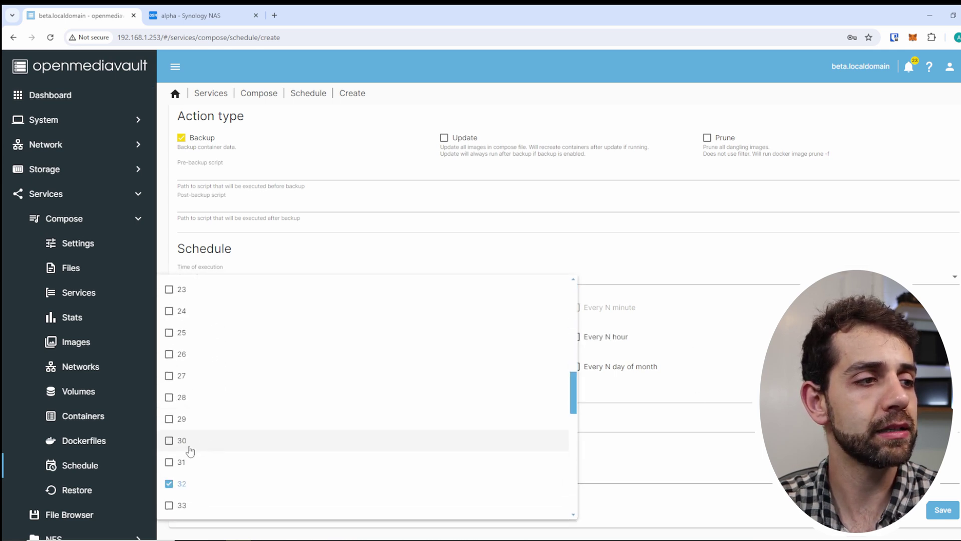
click(179, 486)
scroll(180, 451, down, 2)
key(Escape)
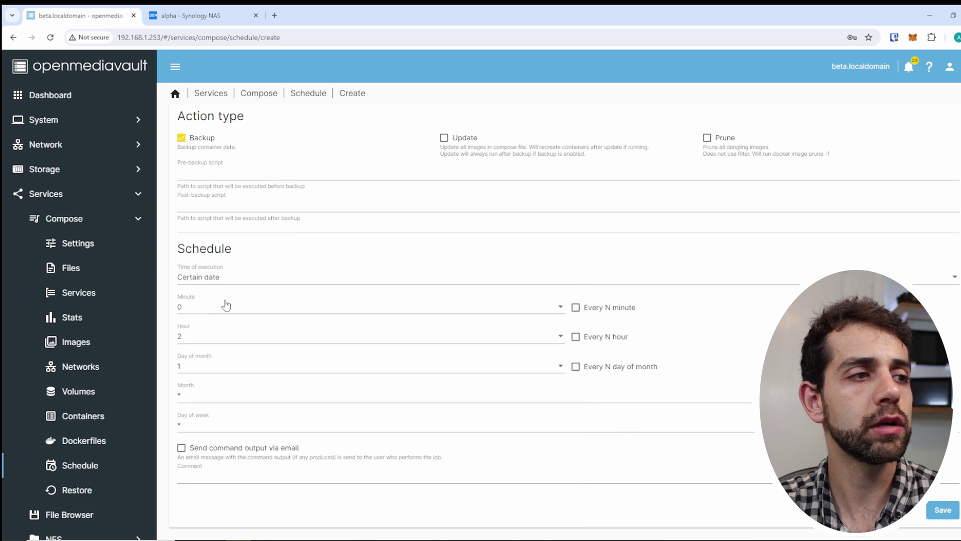
click(187, 371)
key(Escape)
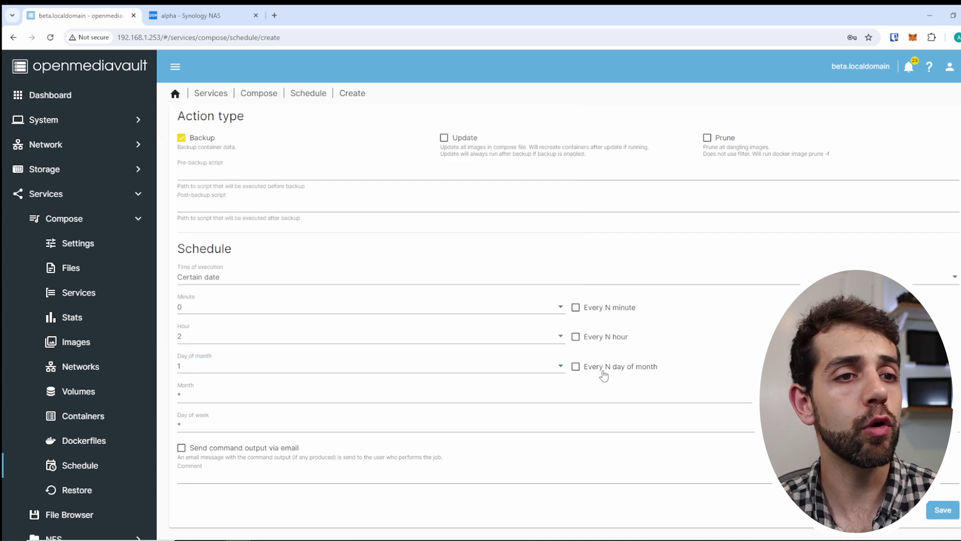
click(604, 371)
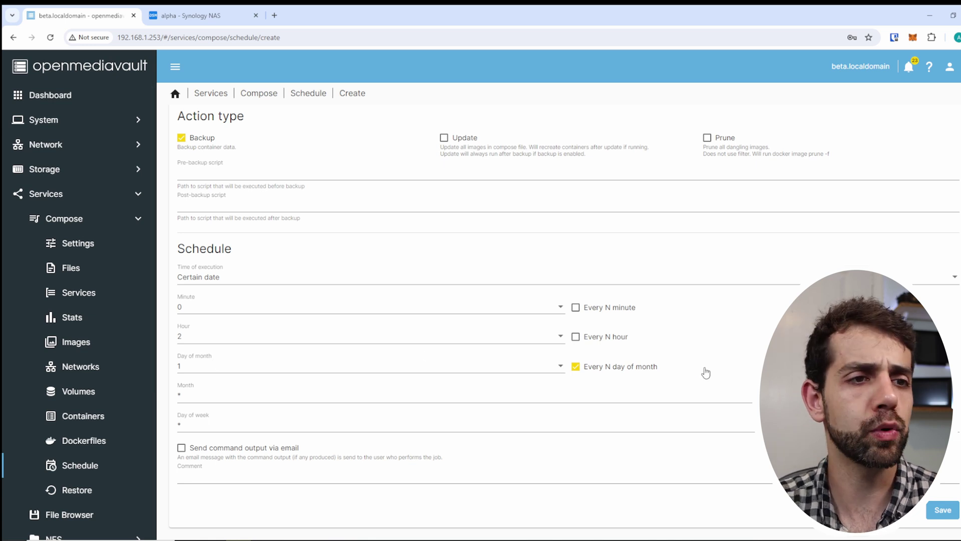
click(575, 366)
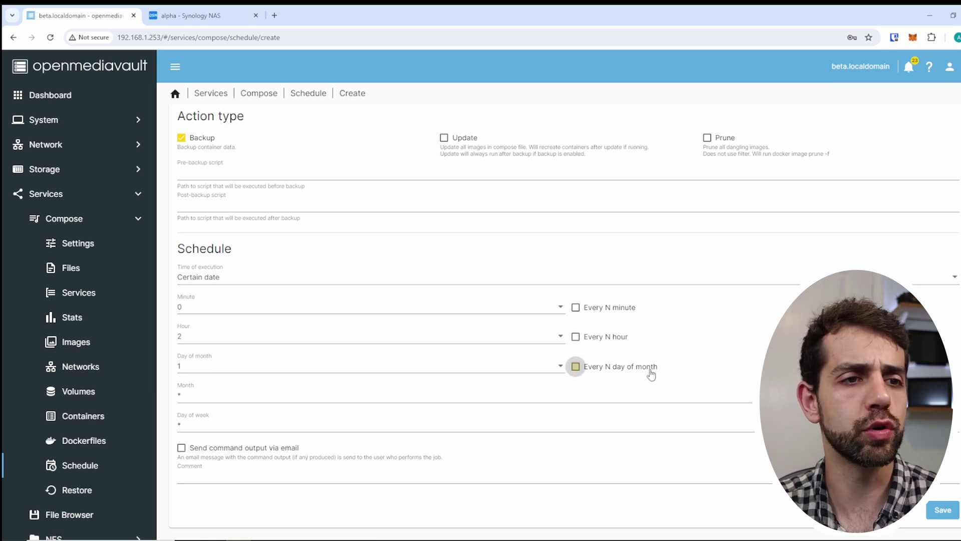
Enable sending the command output via email and save the scheduled job.
click(196, 450)
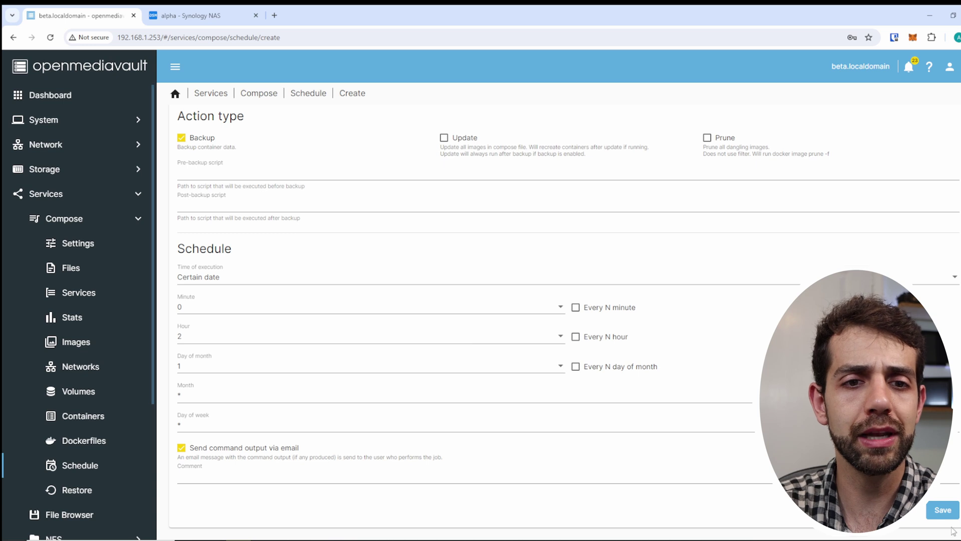
click(943, 510)
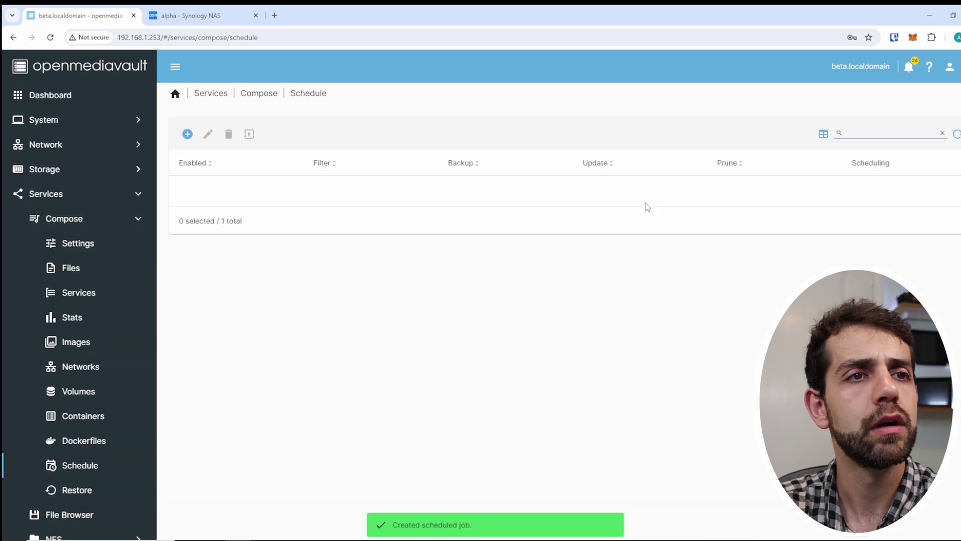
Apply the pending configuration changes for the new scheduled backup job.
click(957, 110)
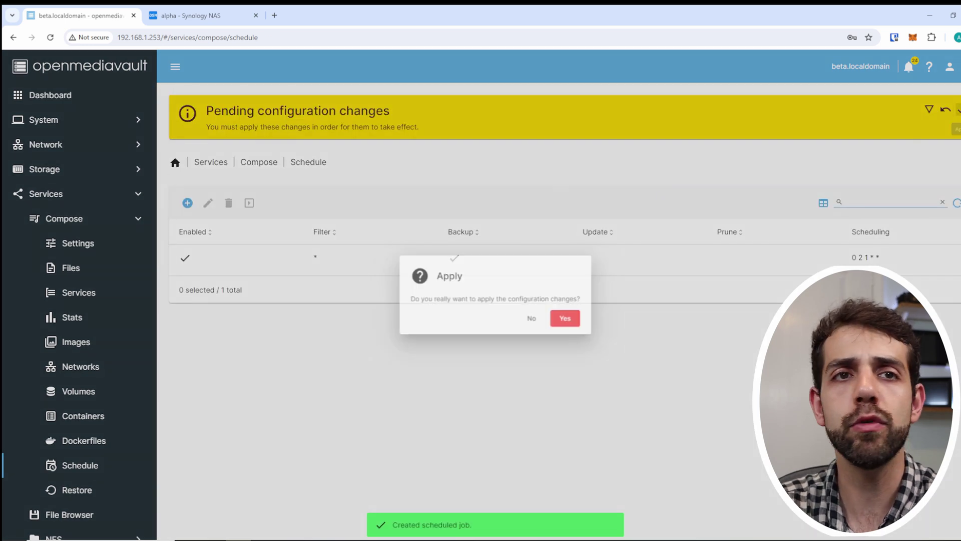
click(575, 327)
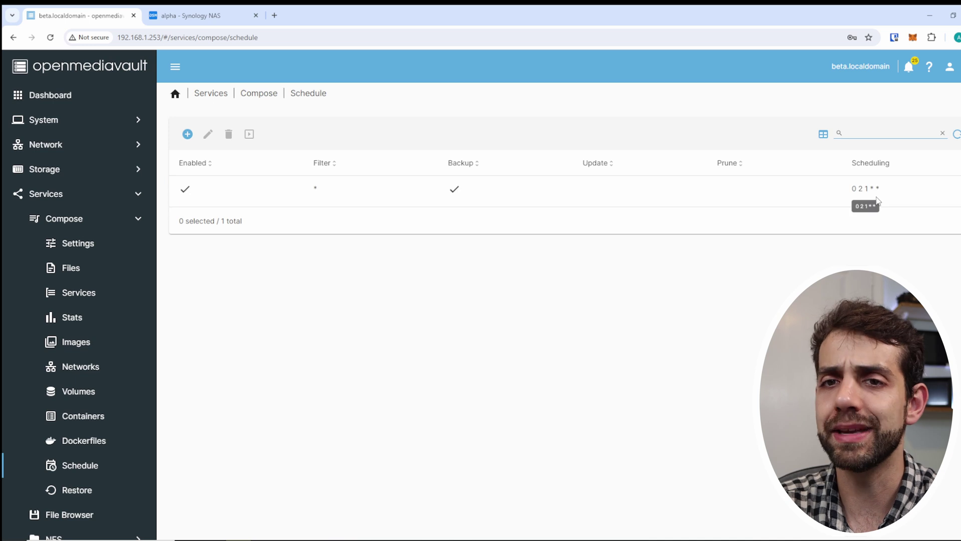
Run the scheduled backup job immediately, close its output, and select the dokuwiki backup among the restorable backups.
click(753, 190)
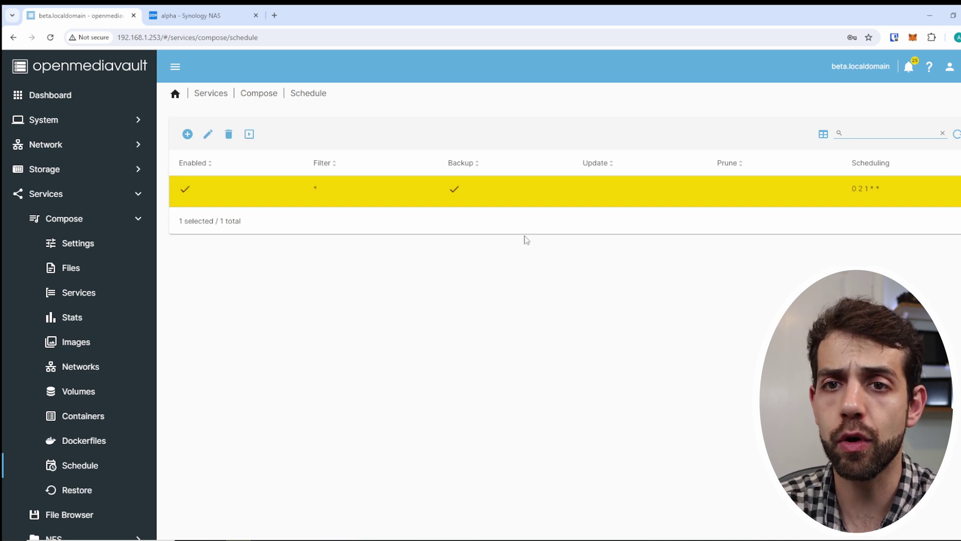
click(248, 135)
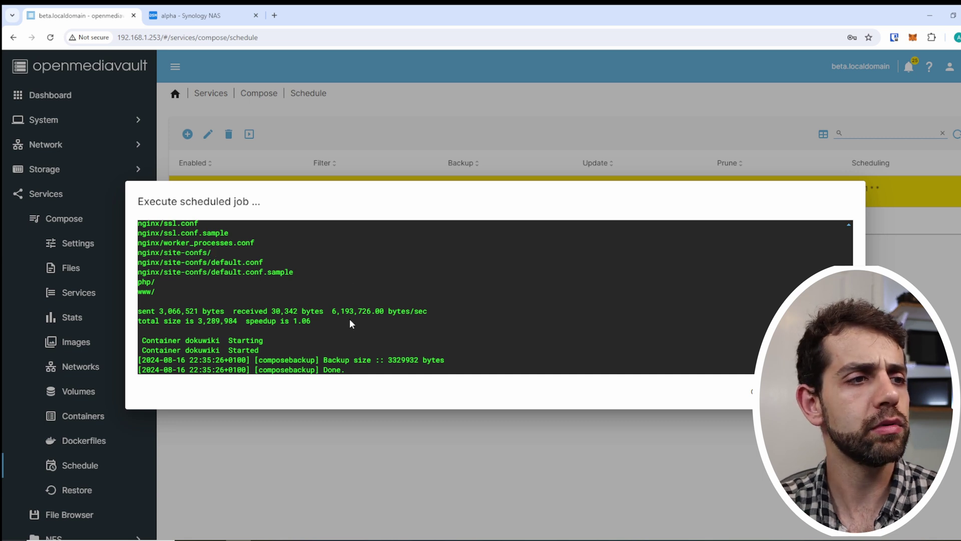
key(Escape)
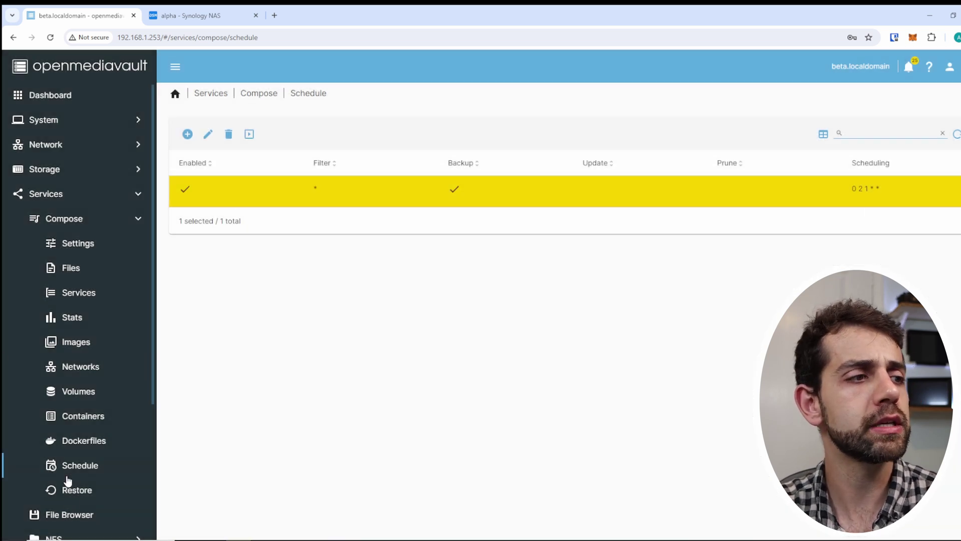
click(72, 493)
click(320, 192)
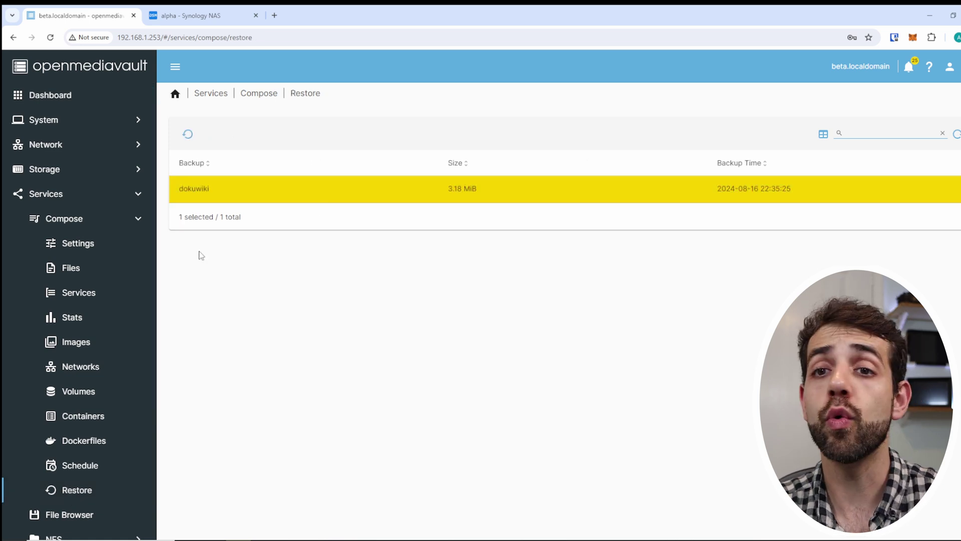
Delete the dokuwiki compose file and apply the pending configuration changes.
click(86, 270)
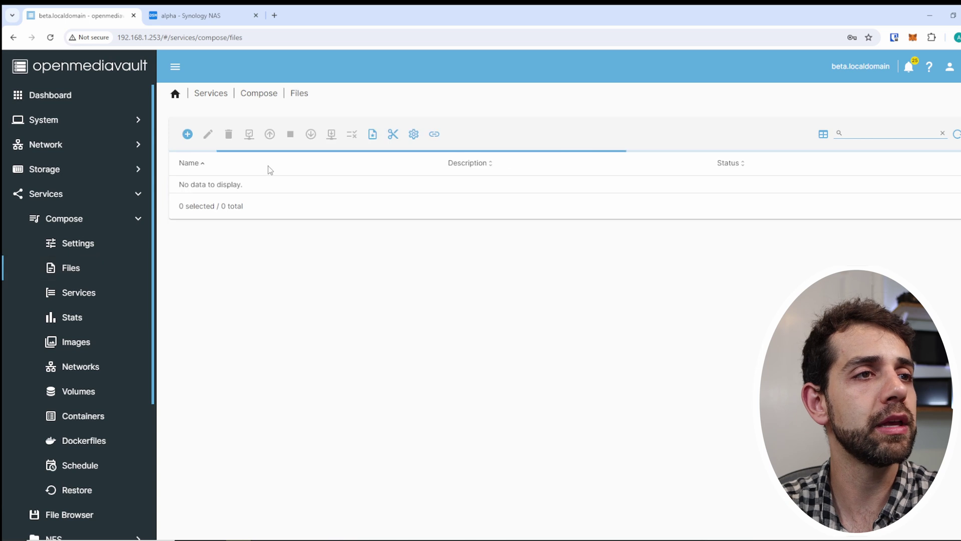
click(510, 184)
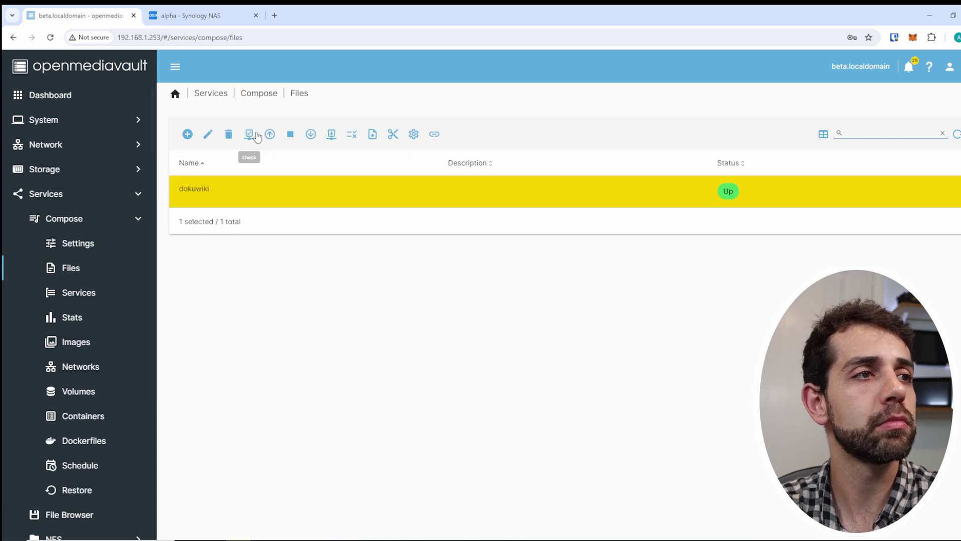
click(229, 134)
click(564, 322)
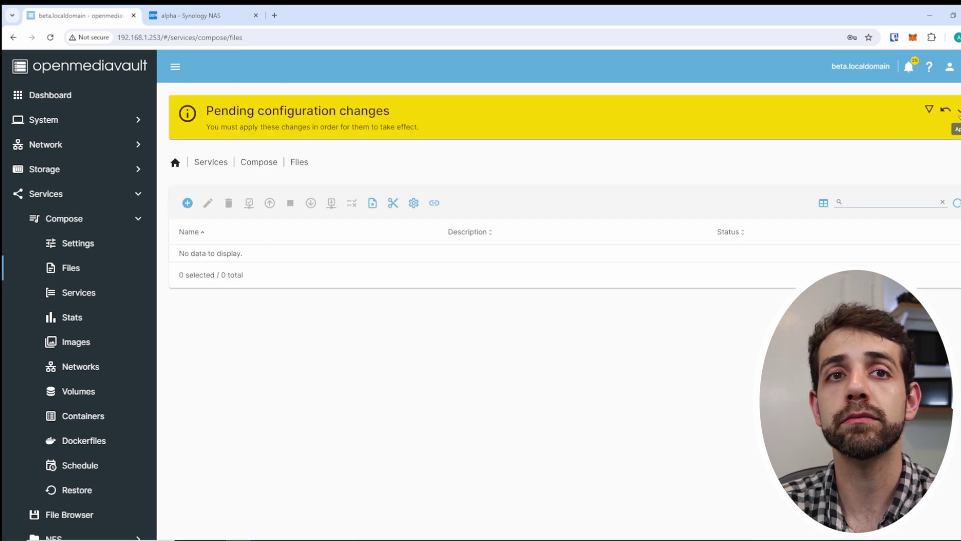
click(958, 111)
click(570, 320)
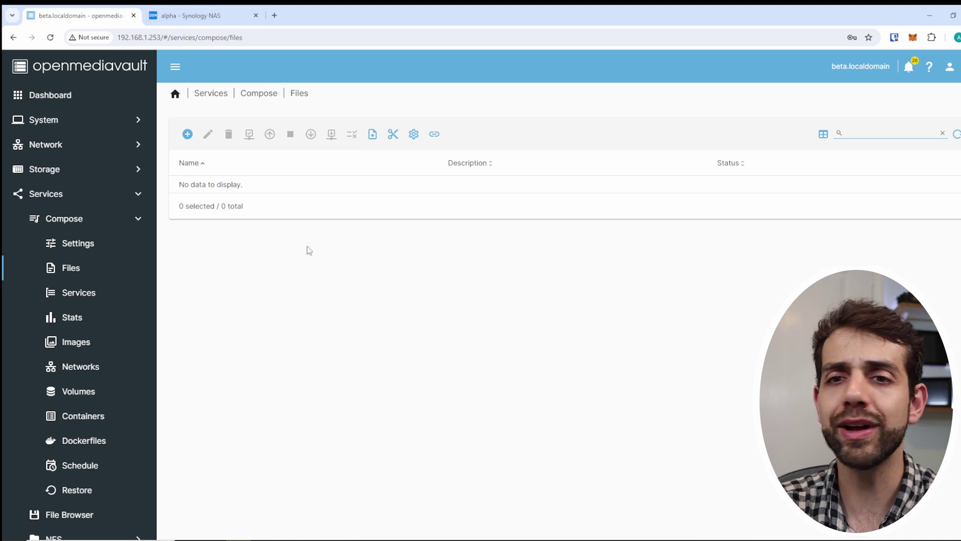
Restore the dokuwiki compose backup and apply the pending configuration changes.
click(88, 491)
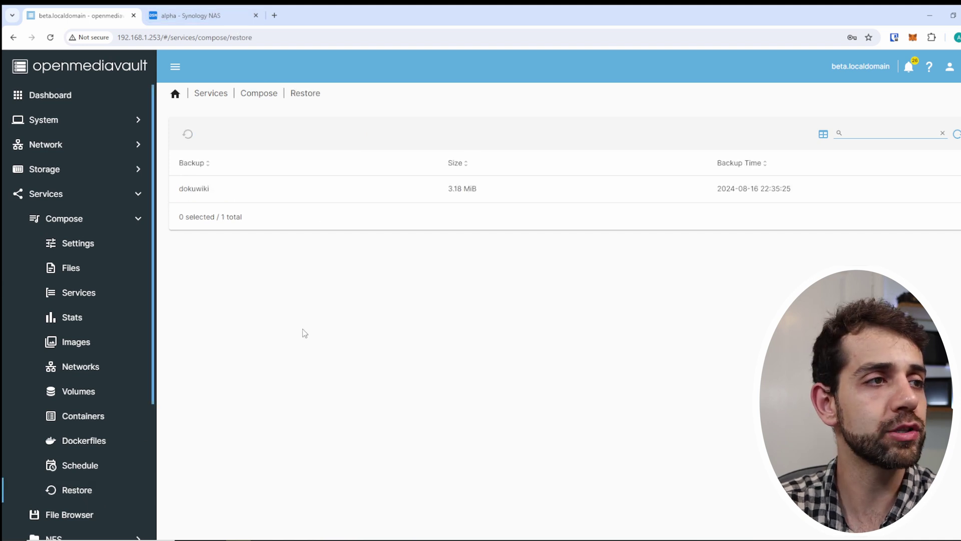
click(319, 199)
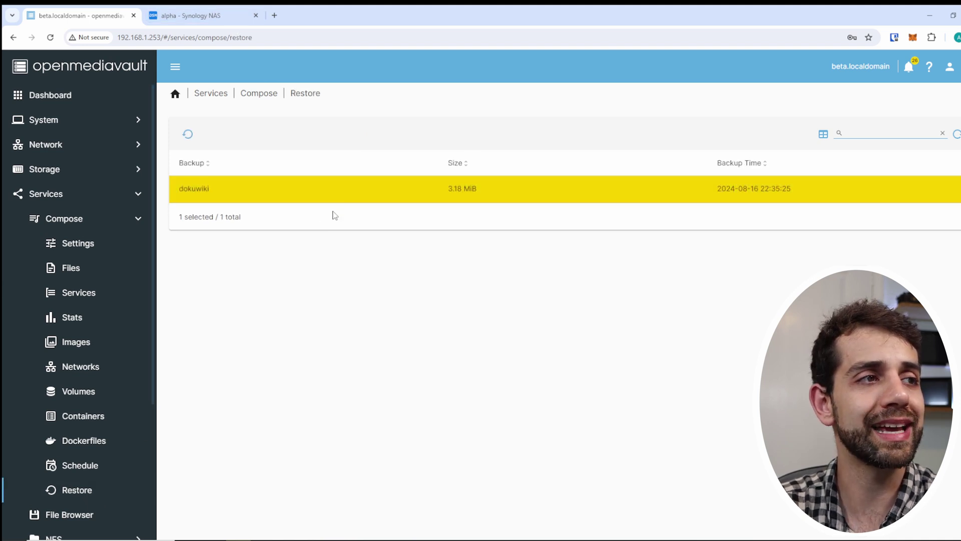
click(188, 135)
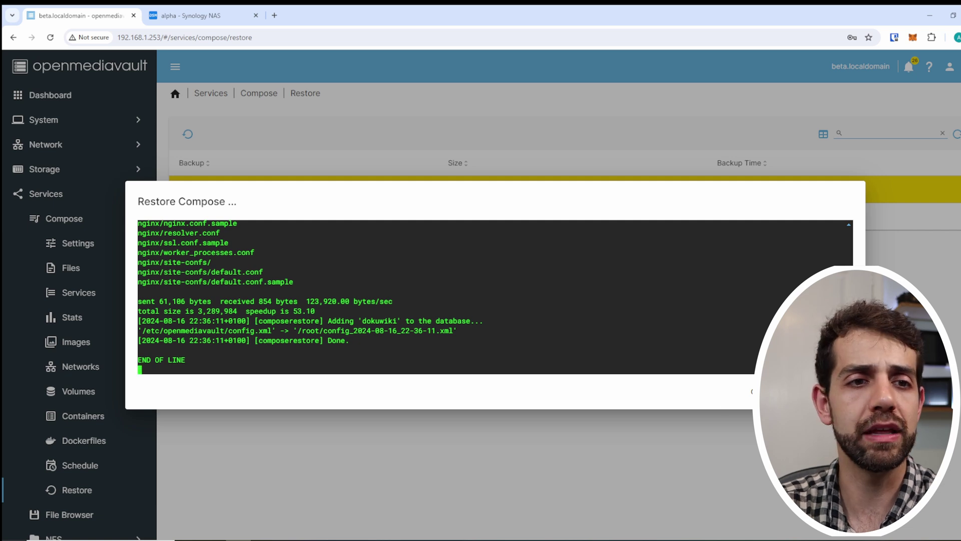
click(753, 392)
click(78, 252)
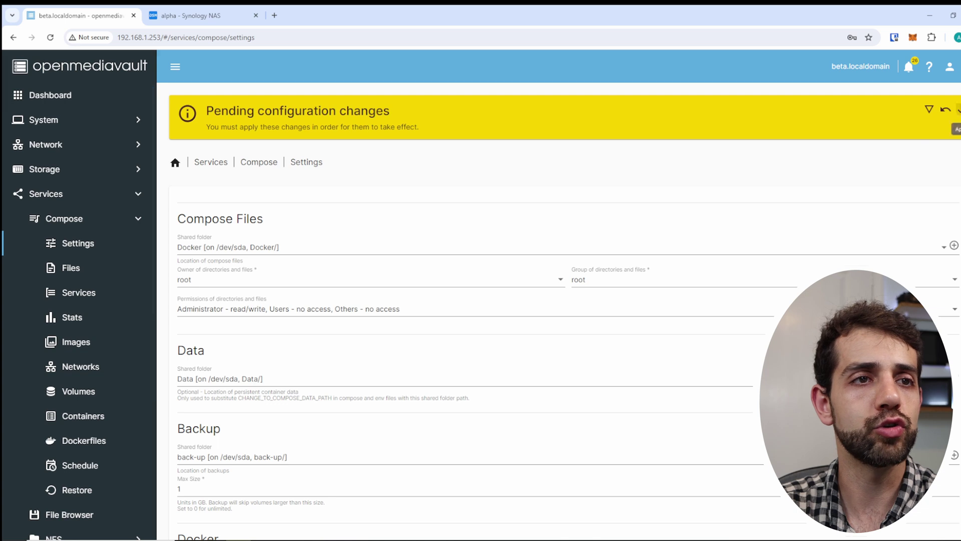
click(958, 110)
click(578, 321)
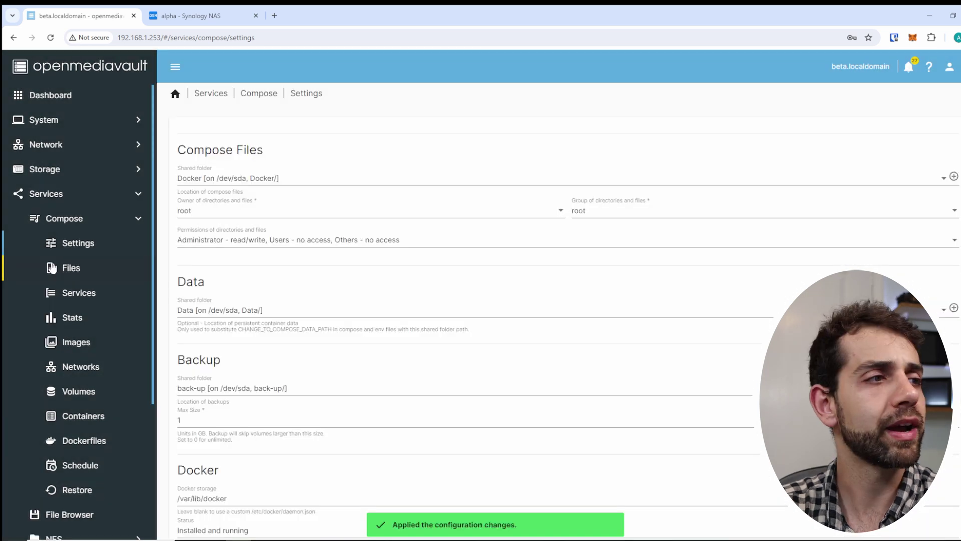
Bring the restored dokuwiki compose file up and close the command output.
click(51, 268)
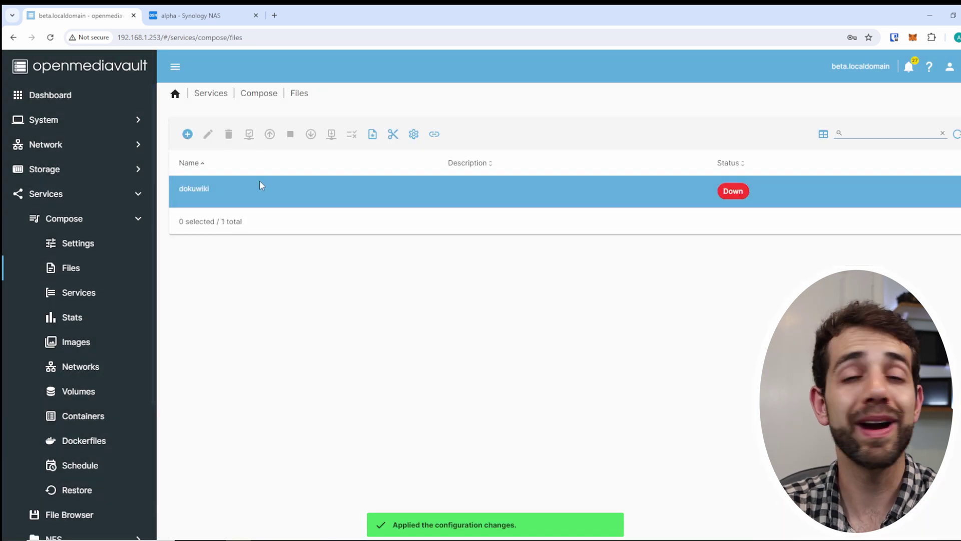
click(312, 198)
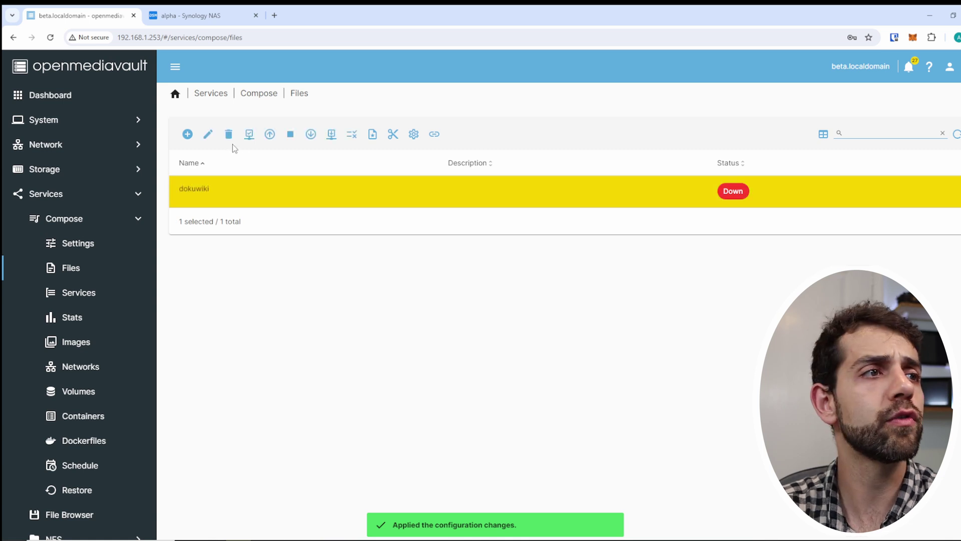
click(271, 135)
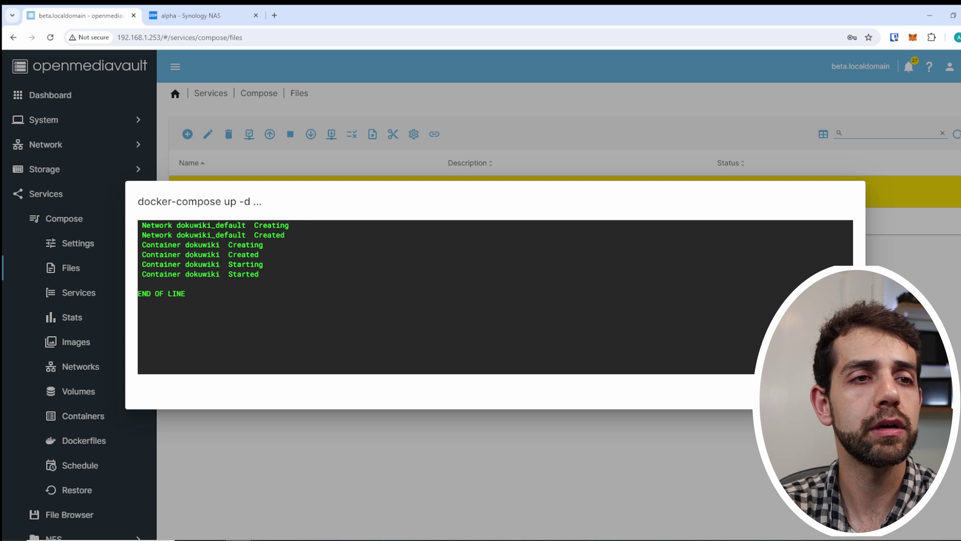
click(483, 173)
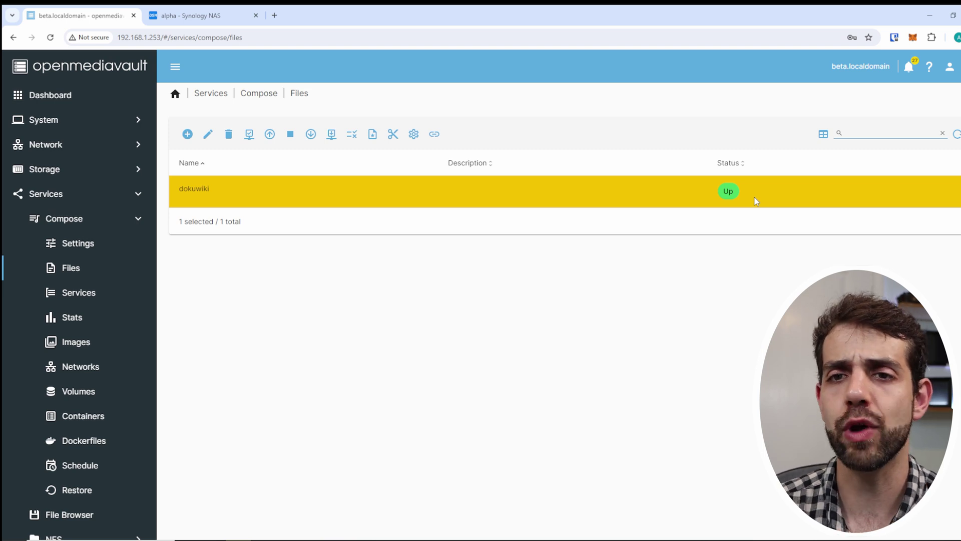
Switch to the Synology NAS and examine the user account and the general settings of the remote shared folder.
click(255, 18)
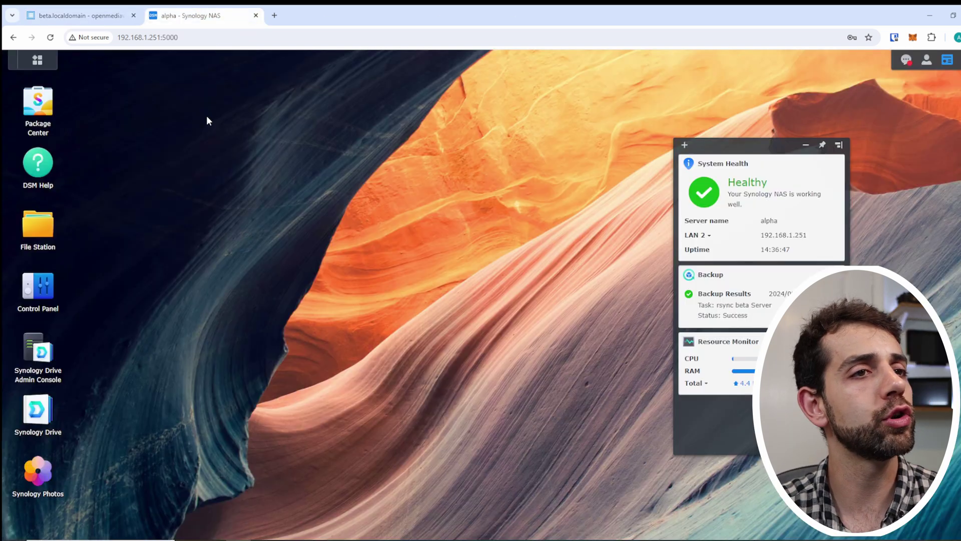
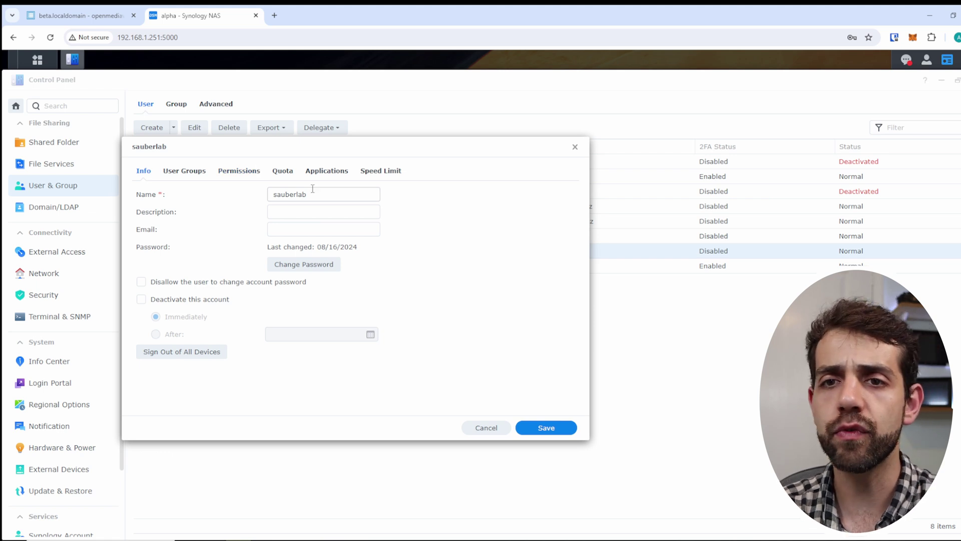
click(575, 147)
click(54, 143)
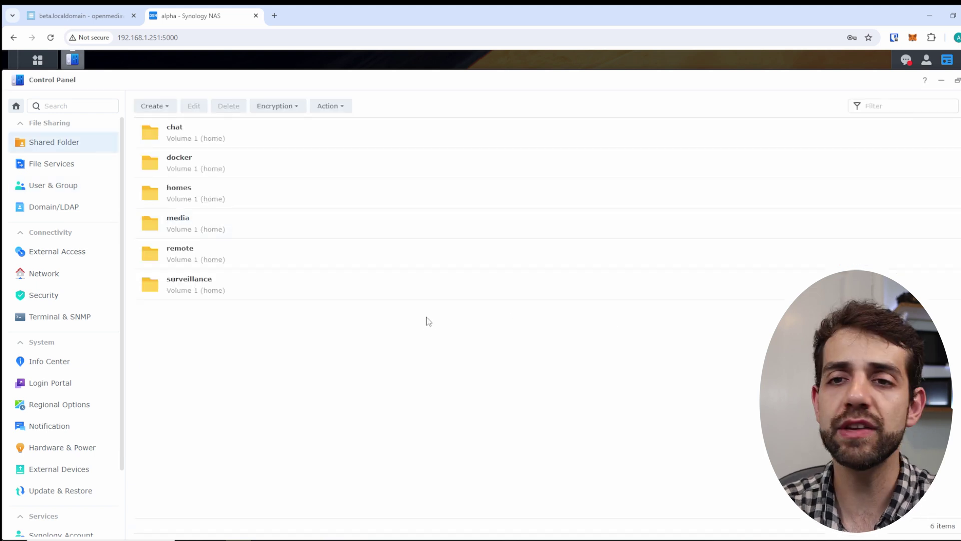
click(209, 243)
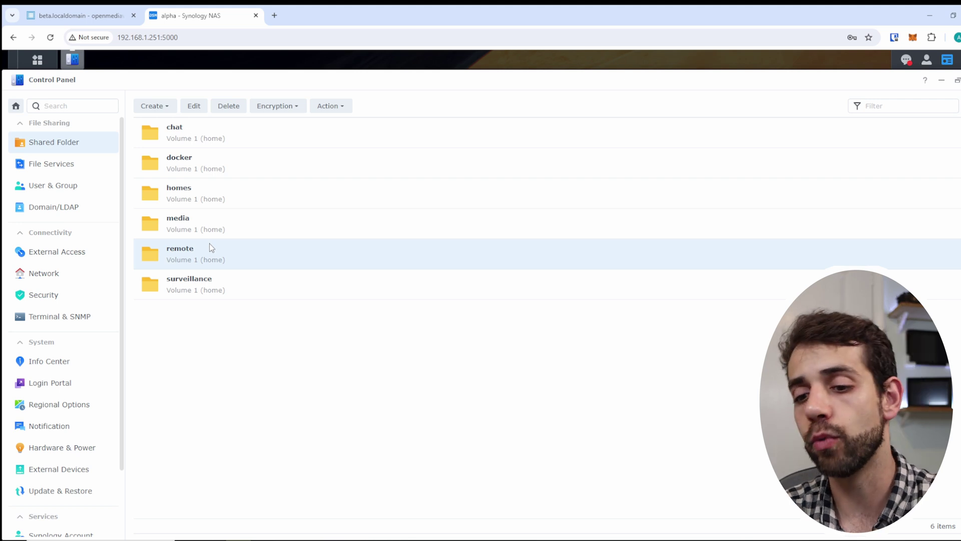
click(194, 105)
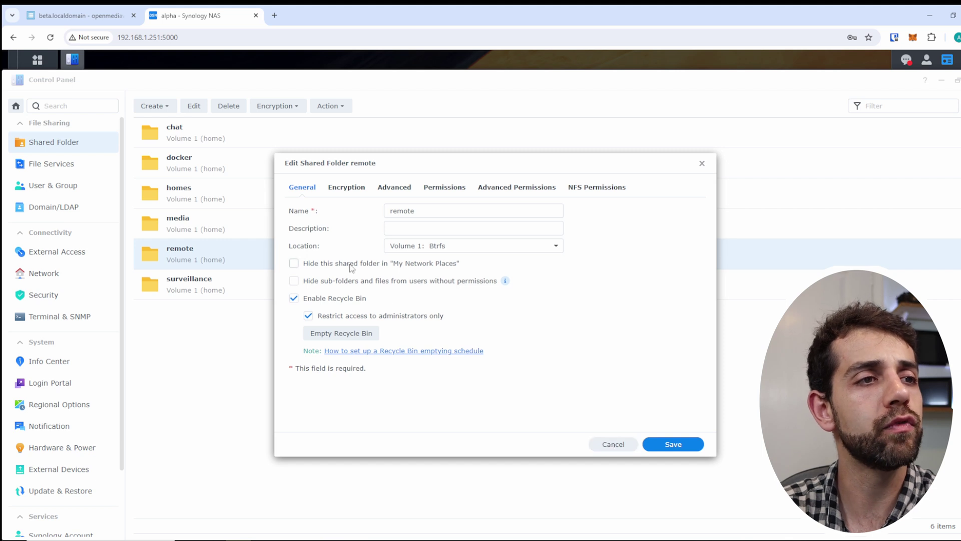
click(613, 445)
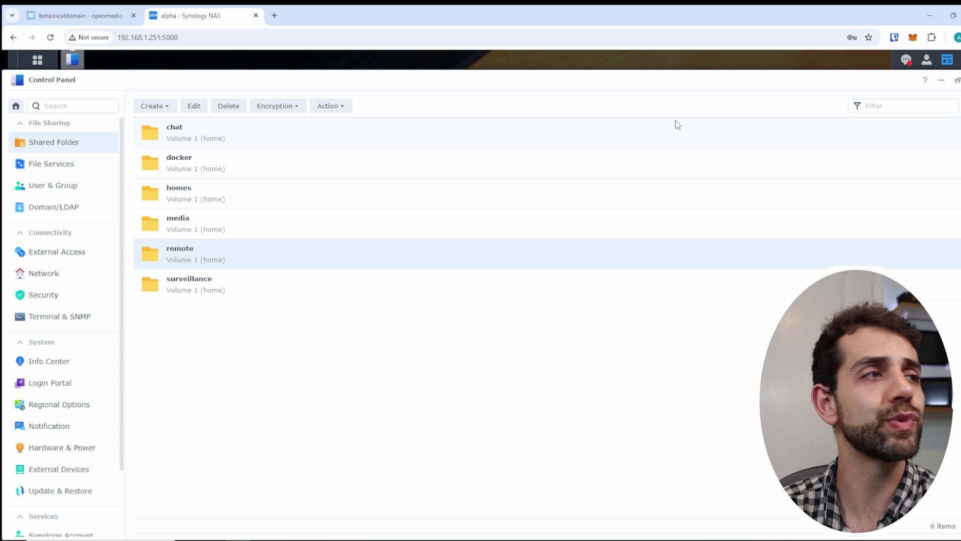
Switch back to openmediavault and search the system plugins for "remote".
click(81, 15)
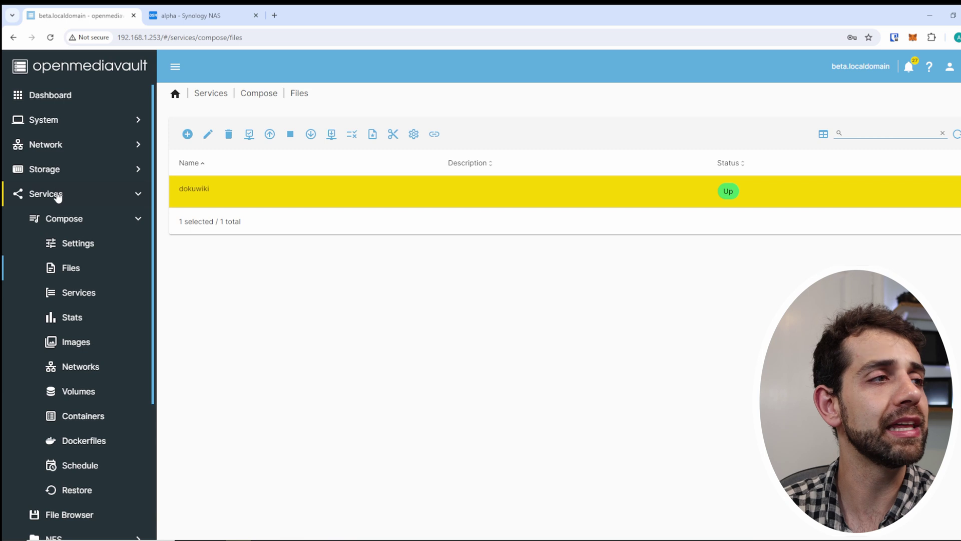
click(63, 171)
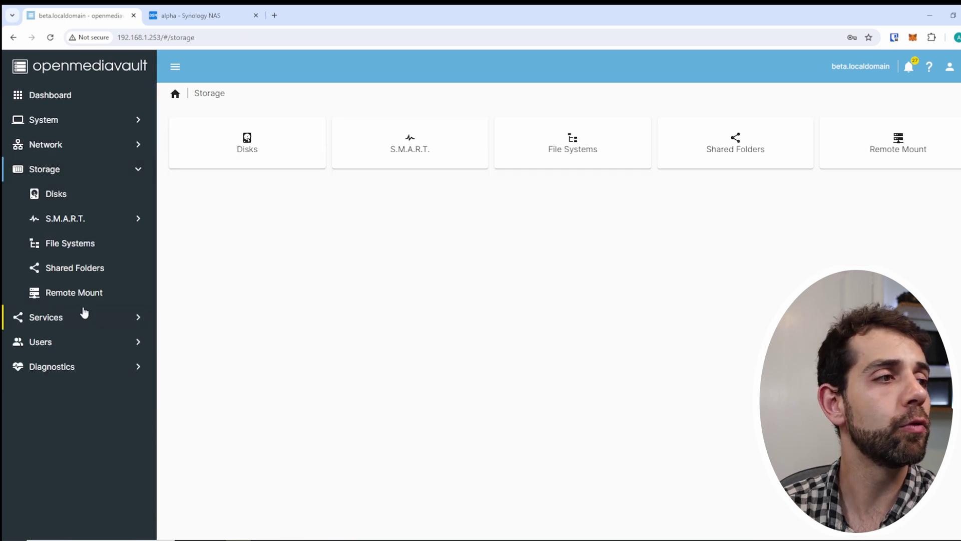
click(43, 120)
click(75, 341)
click(859, 131)
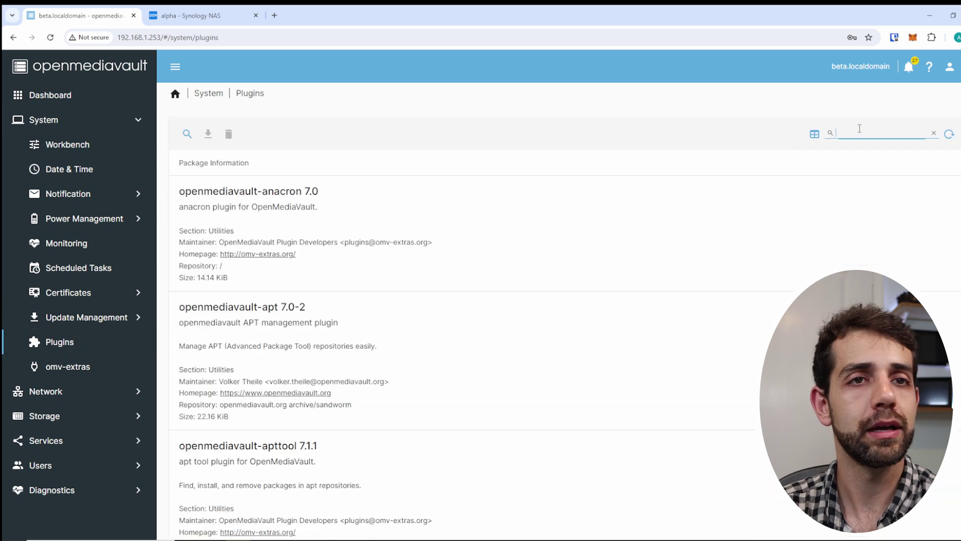
text(remote)
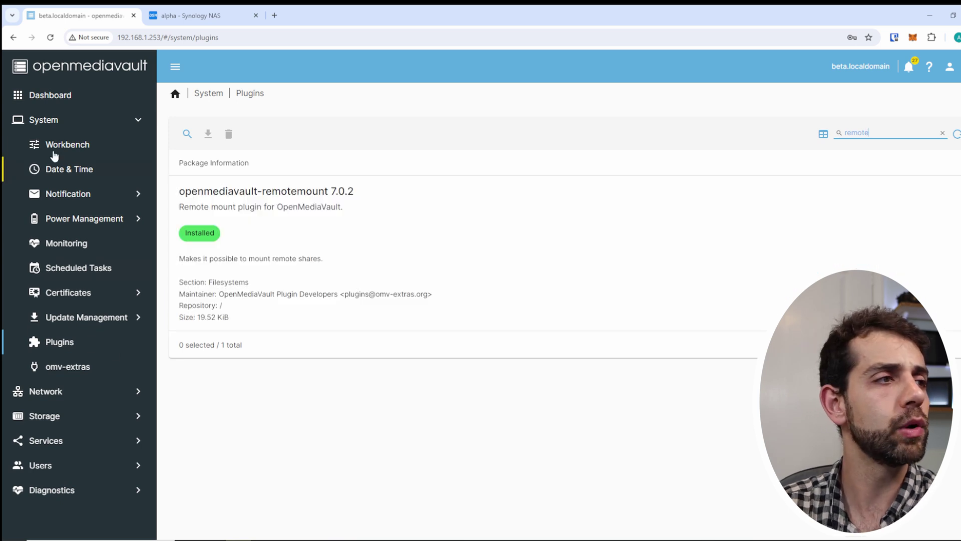
Open the Alpha remote mount under Storage for editing and review the available mount types.
click(40, 393)
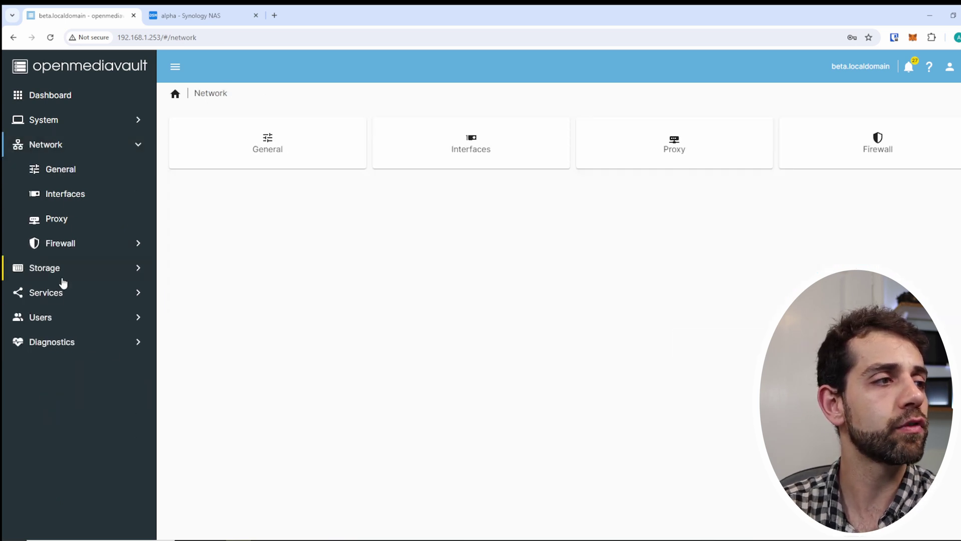
click(46, 270)
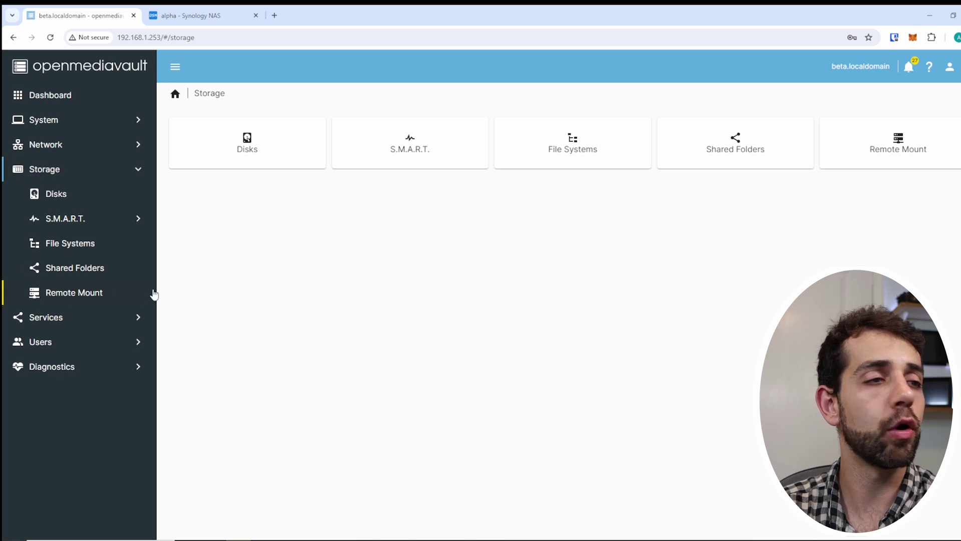
click(89, 298)
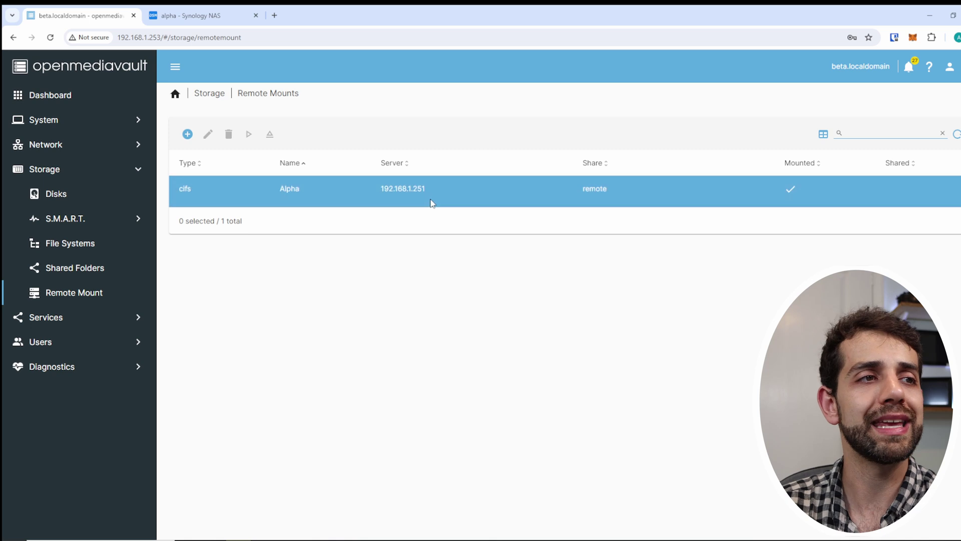
click(357, 185)
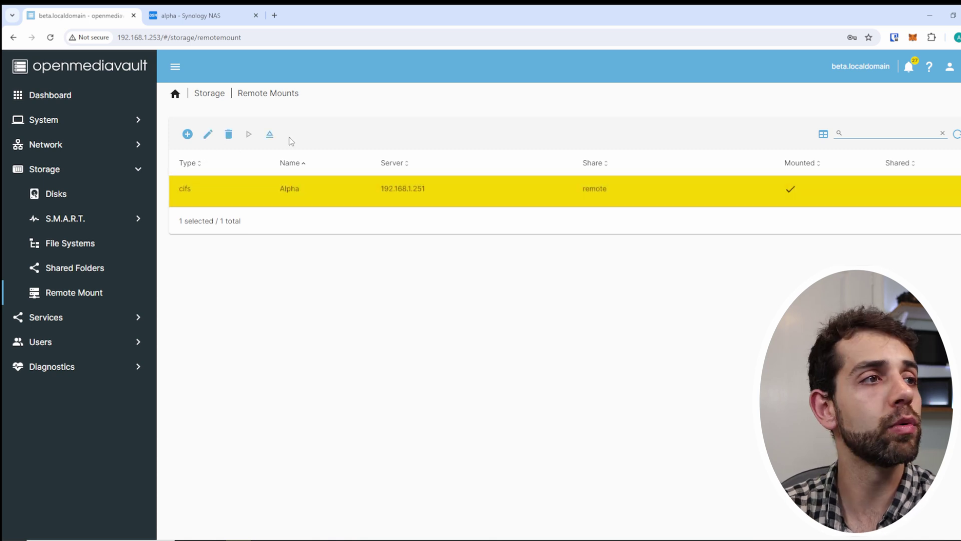
click(207, 134)
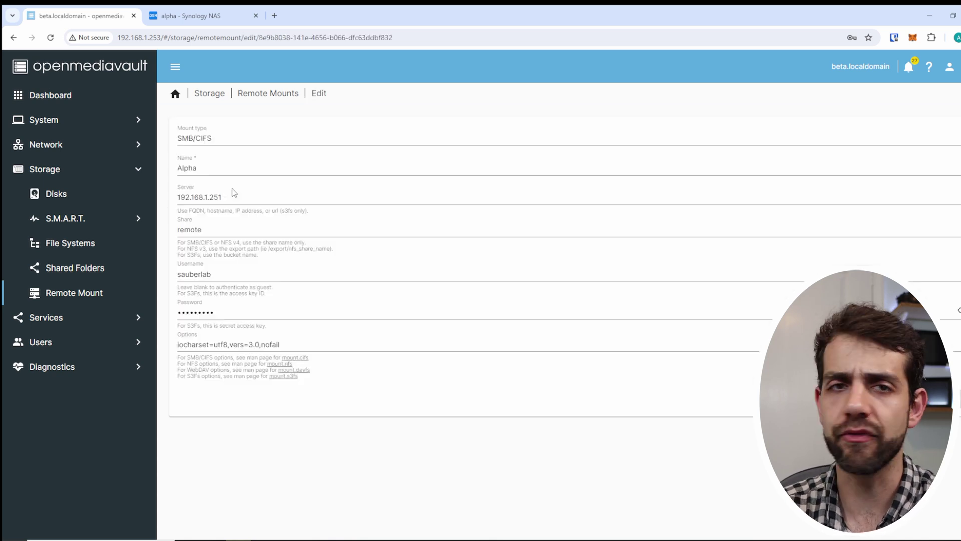
click(225, 140)
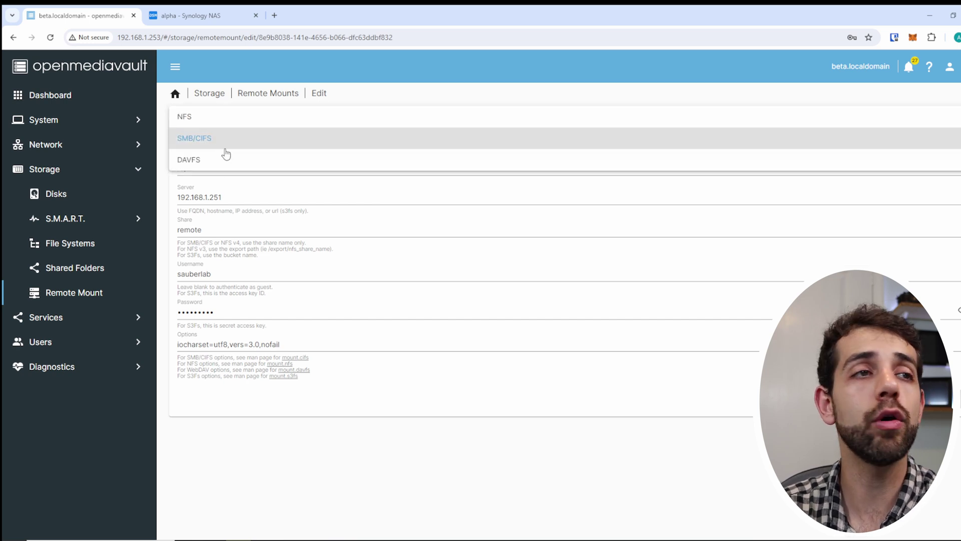
click(540, 64)
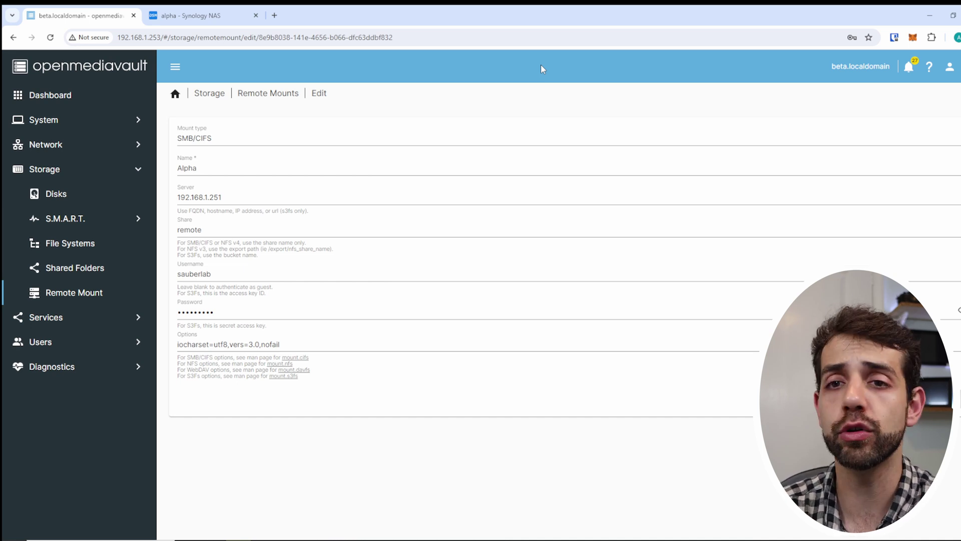
Check the Alpha mount's name and share against the remote share on alpha in File Explorer, and return to openmediavault.
click(205, 170)
drag(205, 170, 171, 175)
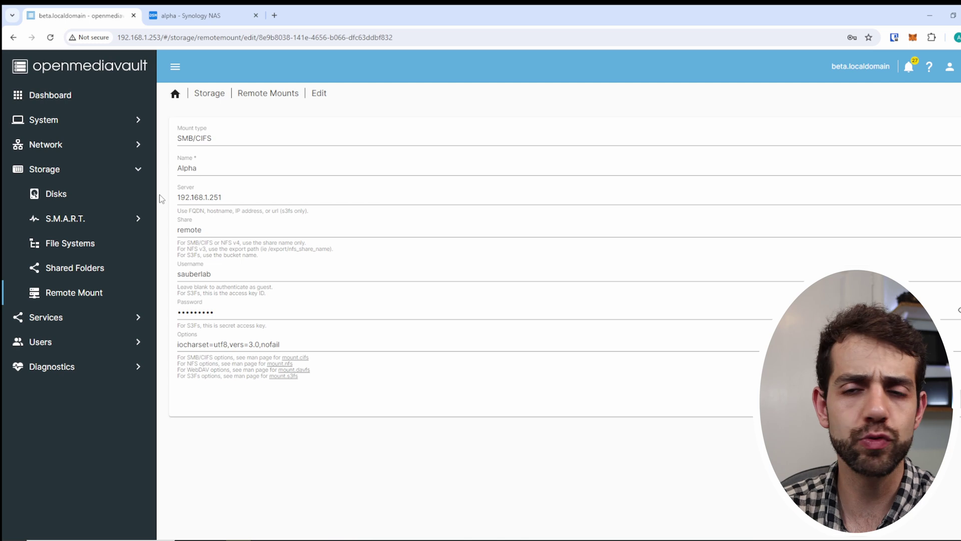
drag(265, 231, 159, 235)
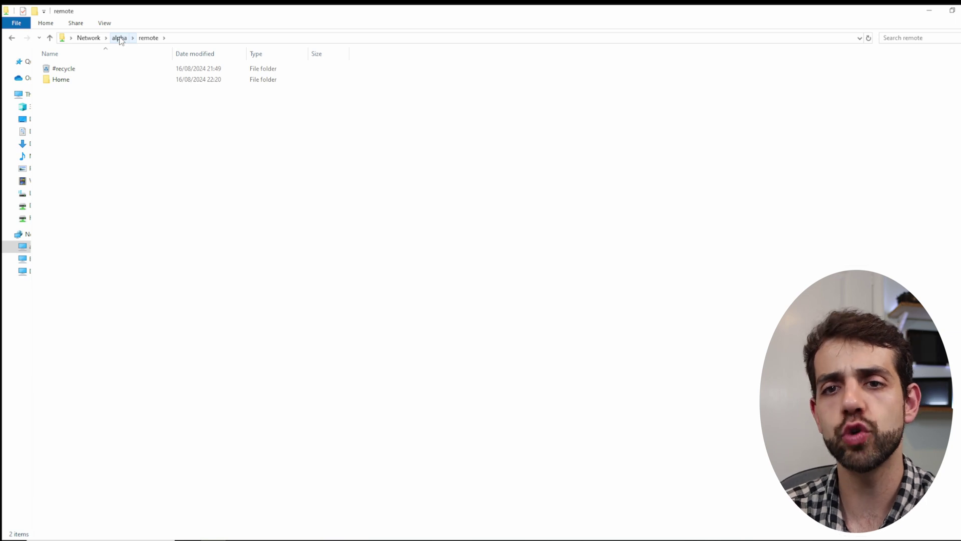
click(62, 84)
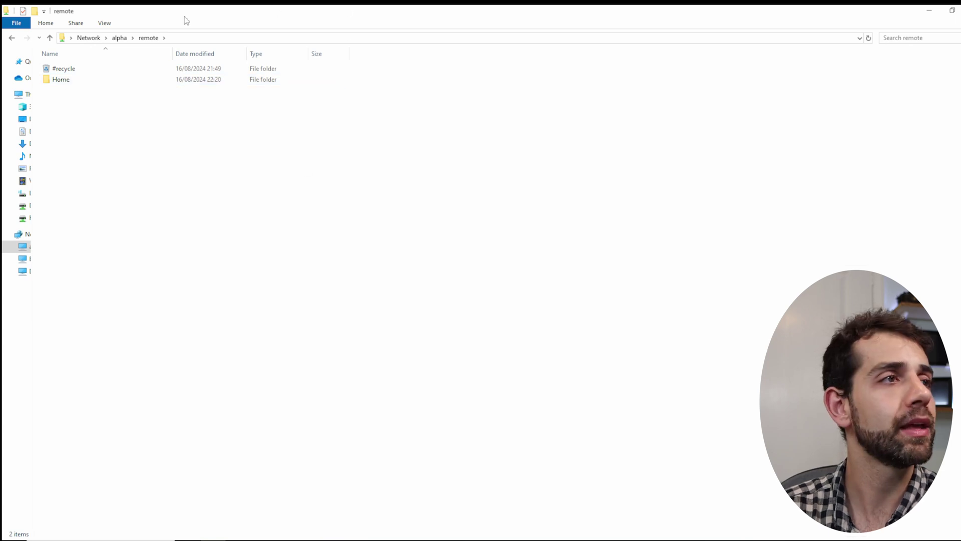
click(929, 10)
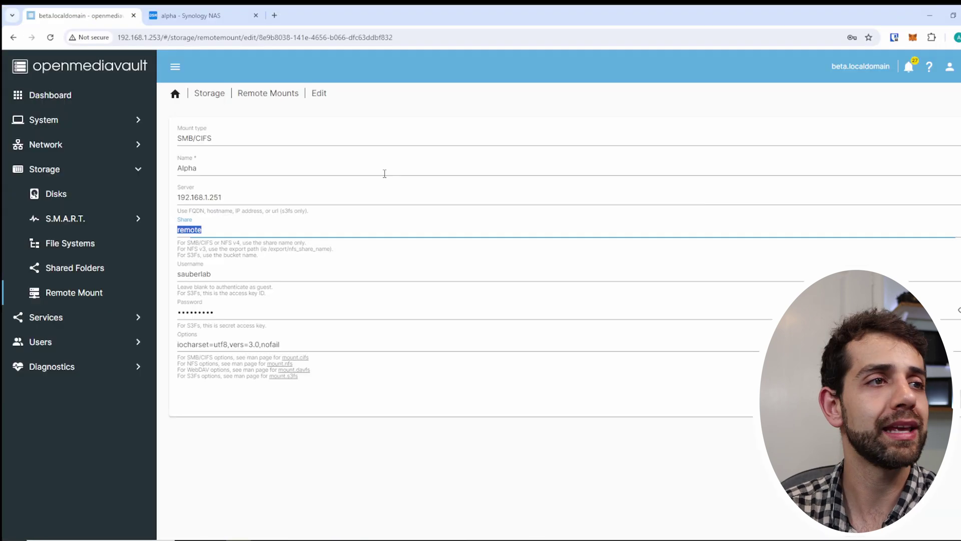
click(225, 247)
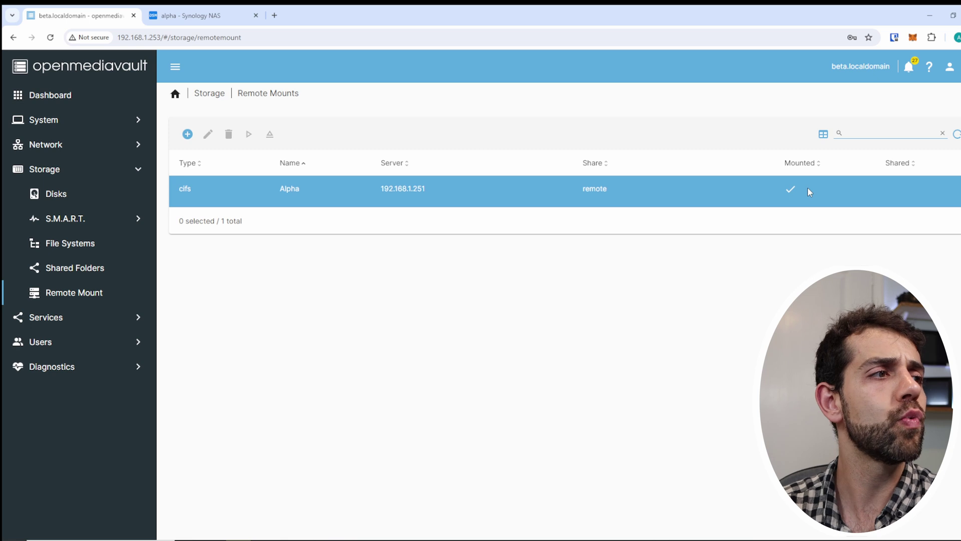
Examine the Home shared folder on the Alpha device and compare it with the remote share in File Explorer.
click(65, 269)
click(249, 281)
click(307, 286)
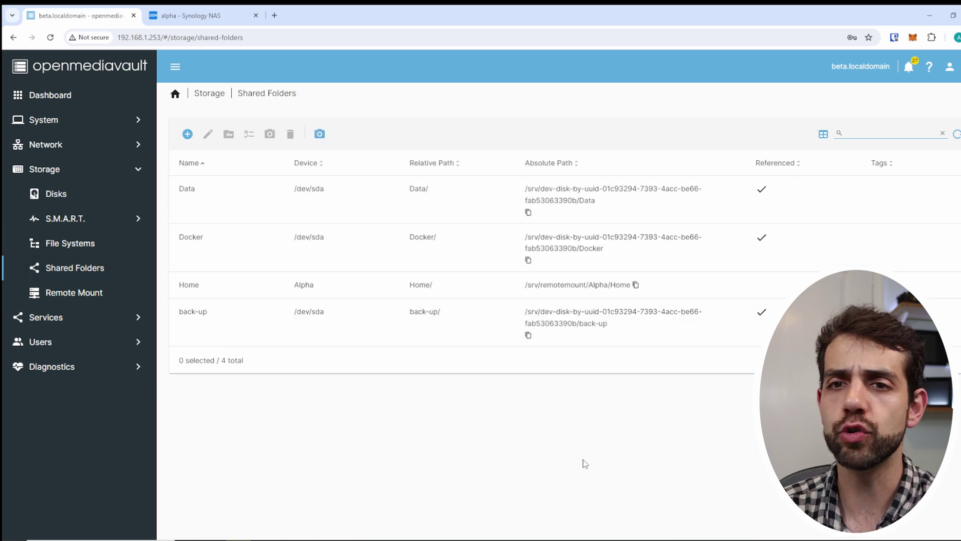
click(556, 281)
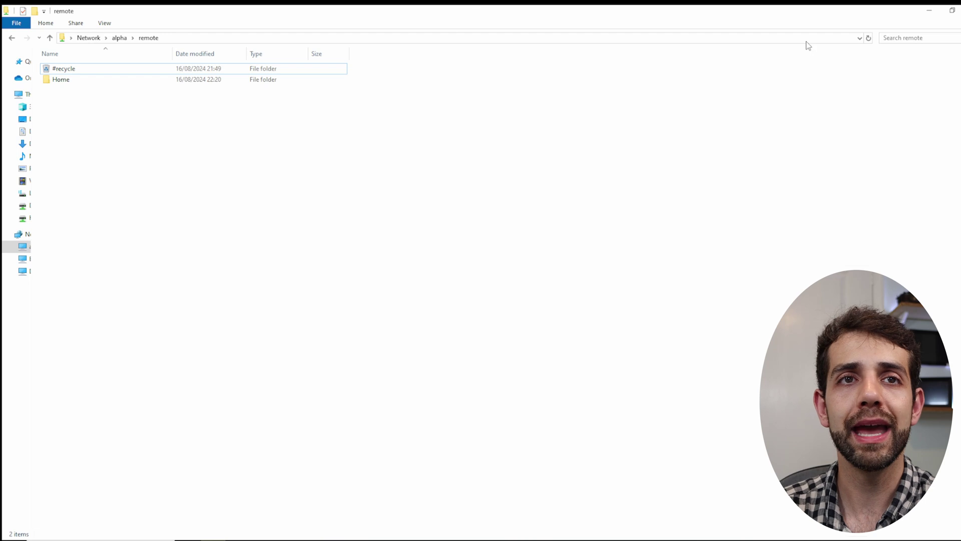
click(929, 11)
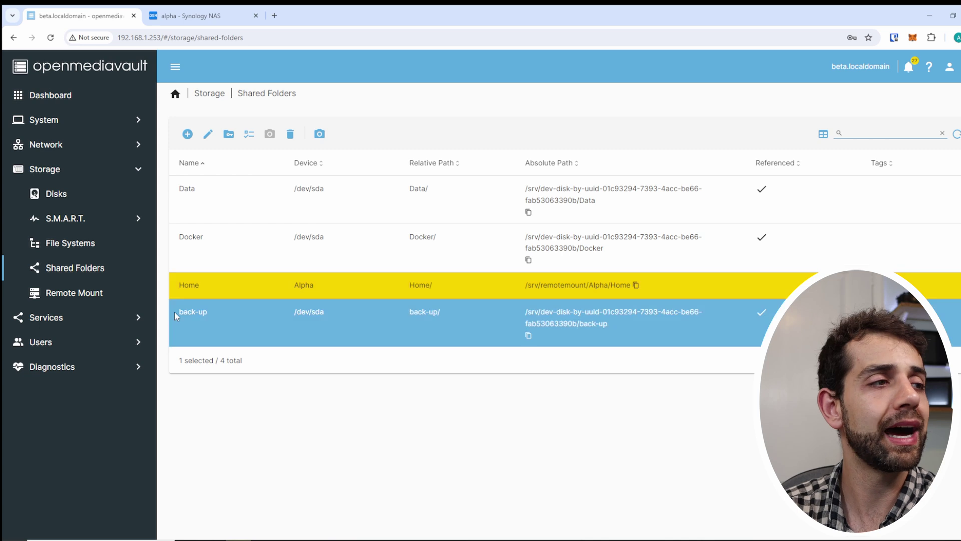
Review the SMB/CIFS service settings and its list of shares.
click(46, 321)
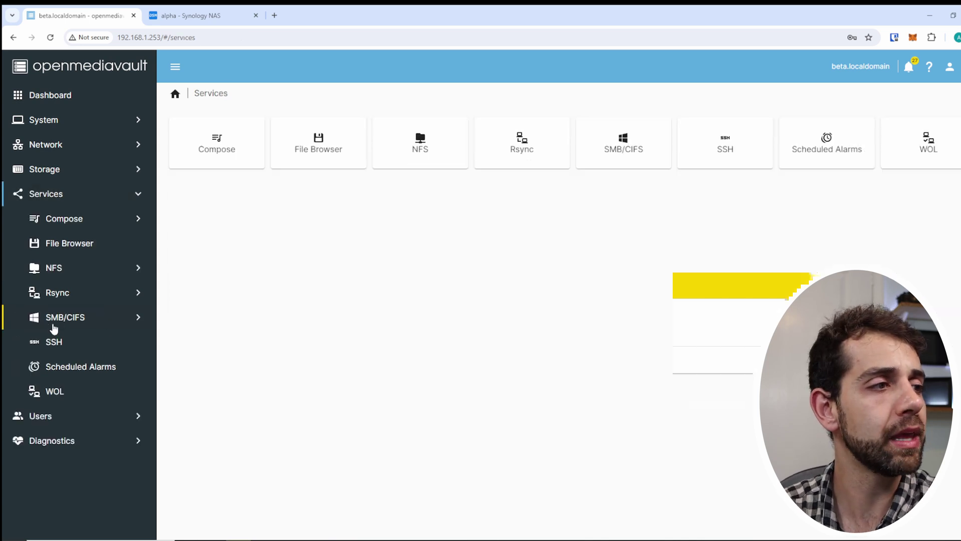
click(73, 318)
click(403, 149)
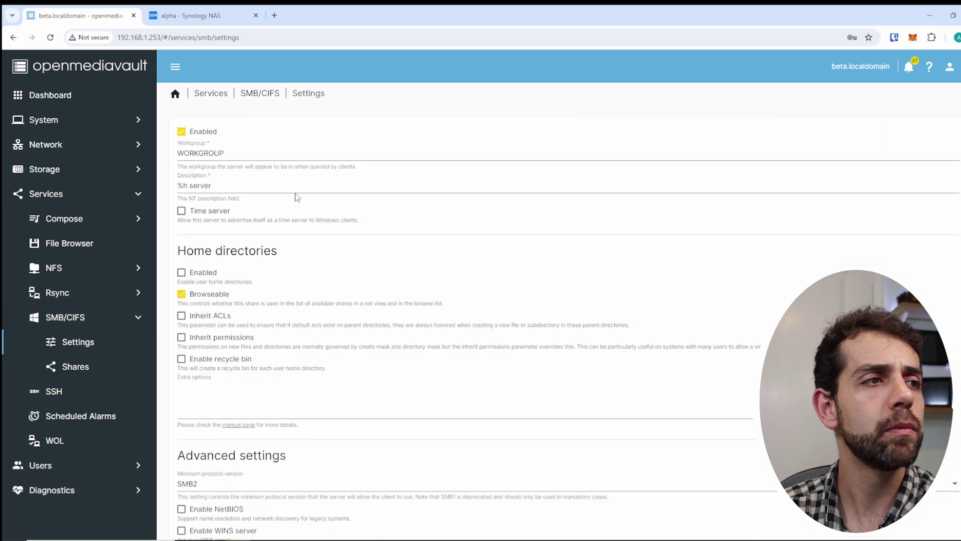
click(75, 366)
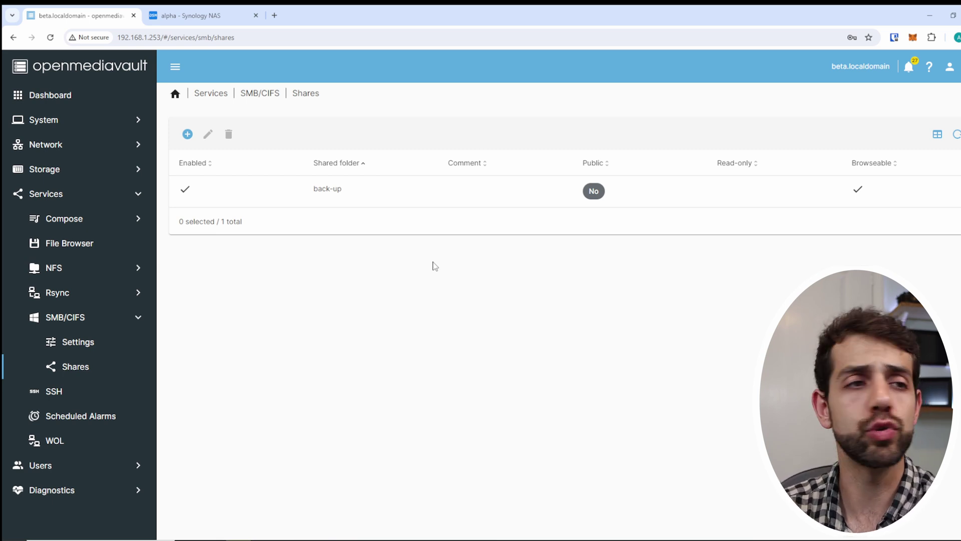
Set the Compose backup shared folder to Home [on Alpha, Home/] and save the settings.
click(84, 223)
click(220, 134)
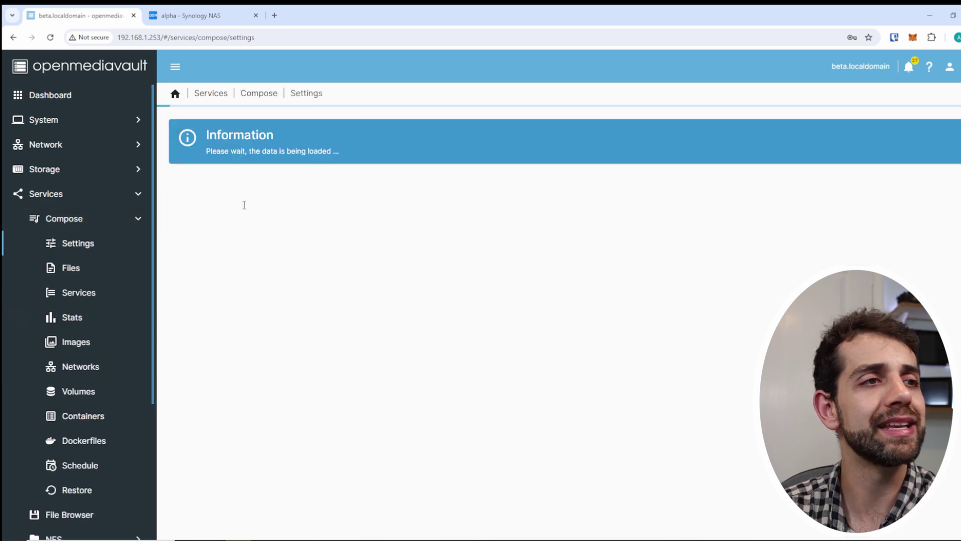
scroll(369, 326, down, 3)
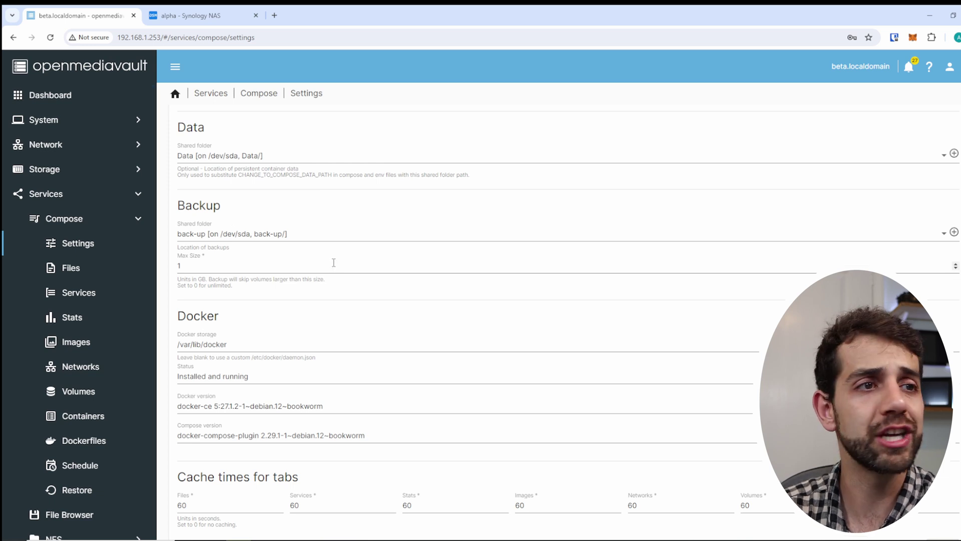
click(351, 241)
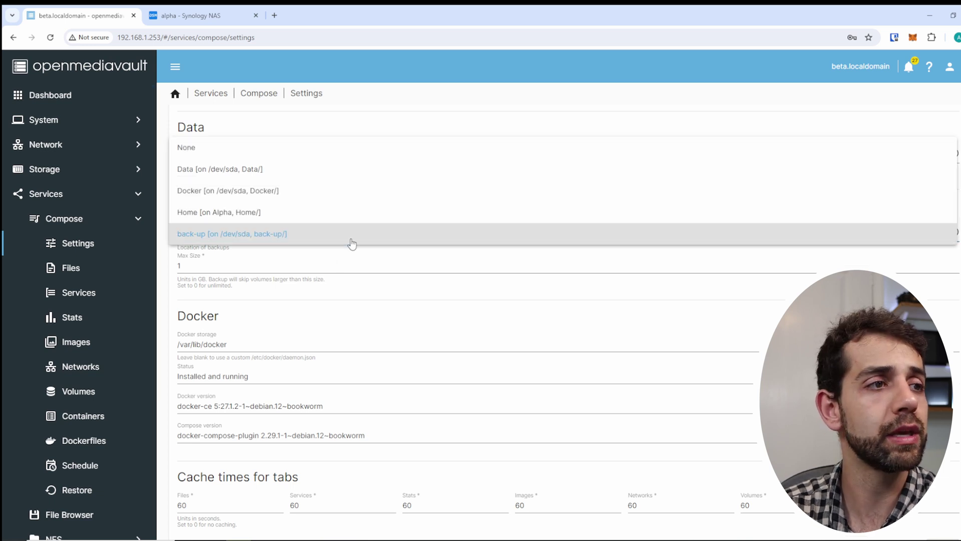
click(254, 214)
scroll(951, 517, down, 1)
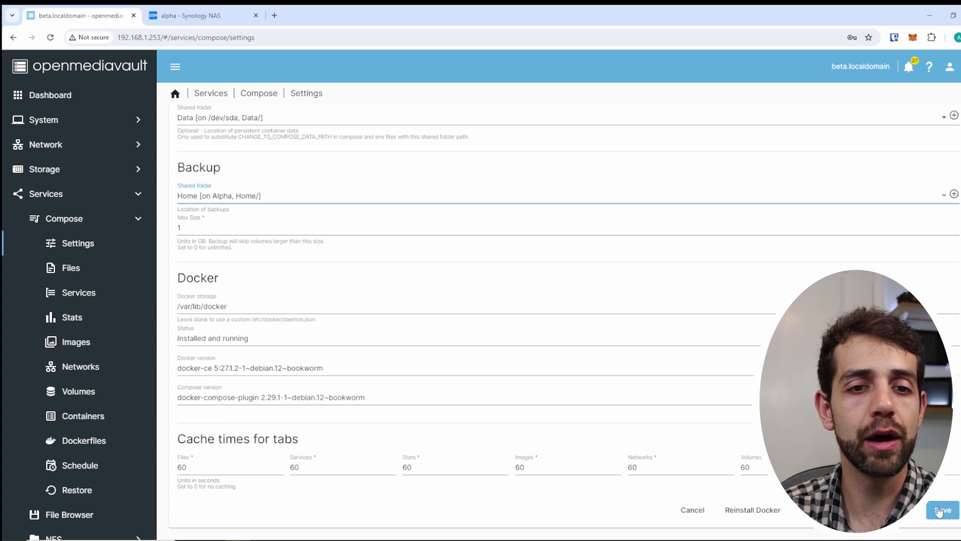
click(940, 511)
scroll(890, 152, up, 4)
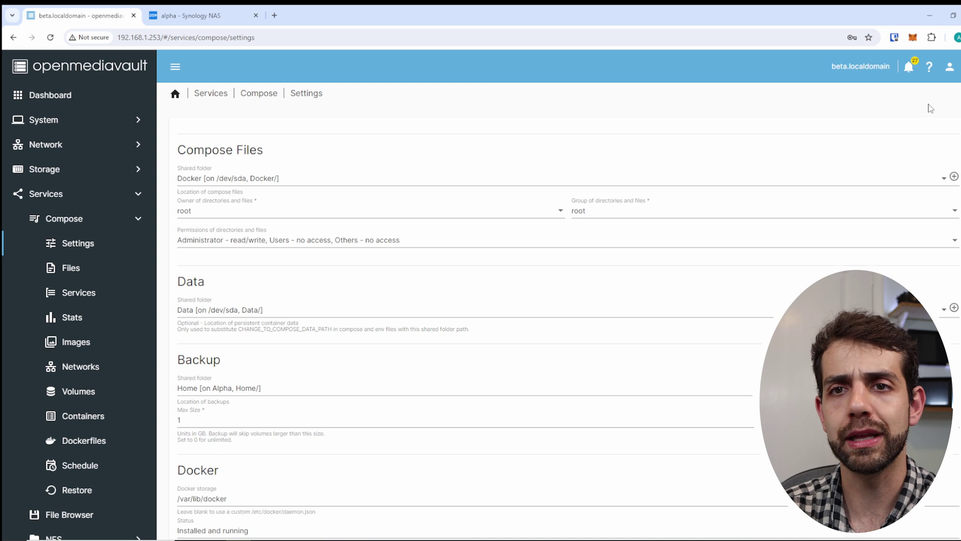
scroll(300, 123, down, 3)
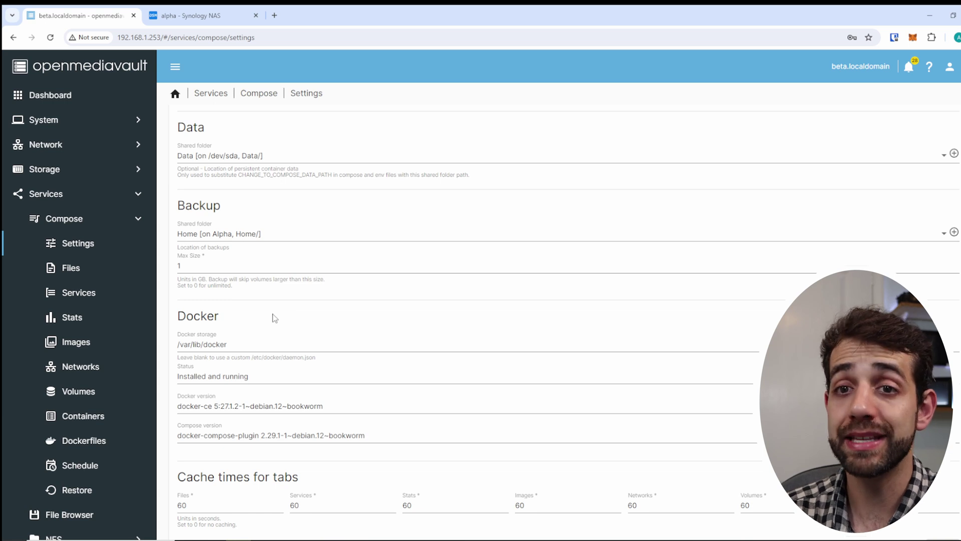
Select the scheduled compose backup job and check the list of backups available for restore.
click(91, 464)
click(246, 190)
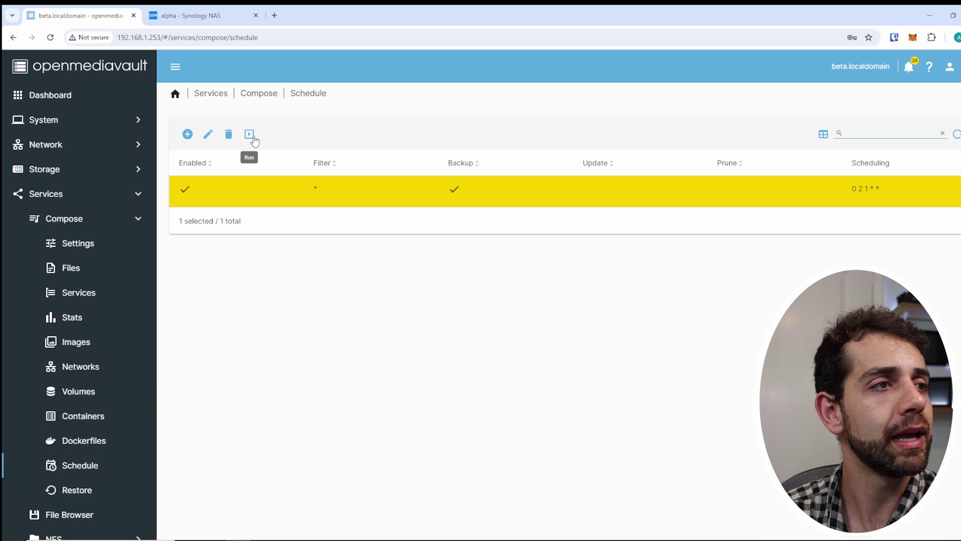
click(78, 496)
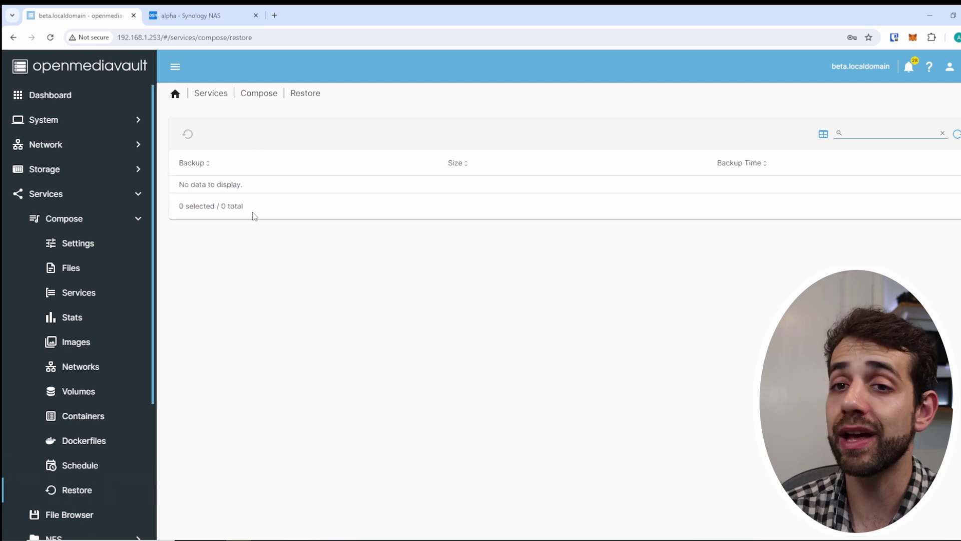
Run the scheduled compose backup job, close its output and view the backups available for restore.
click(70, 466)
click(236, 195)
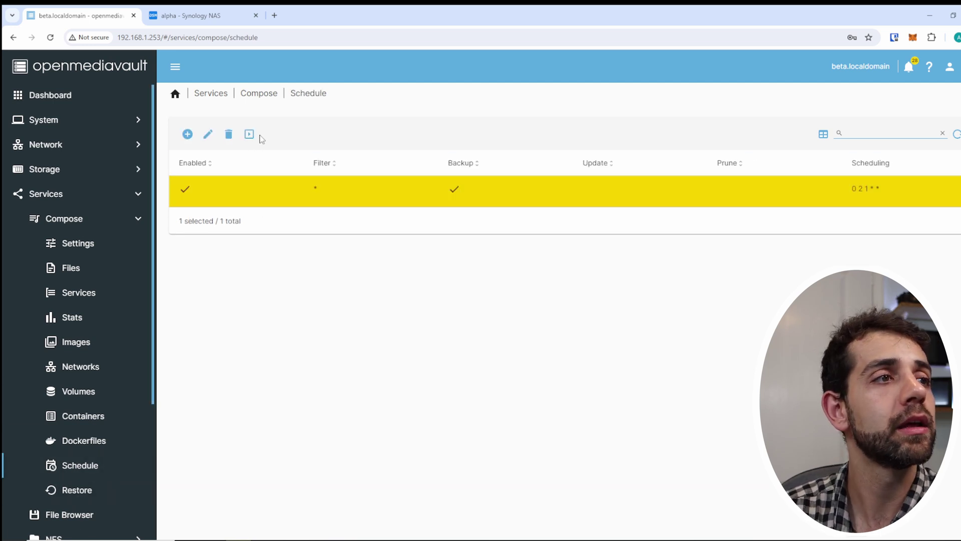
click(248, 134)
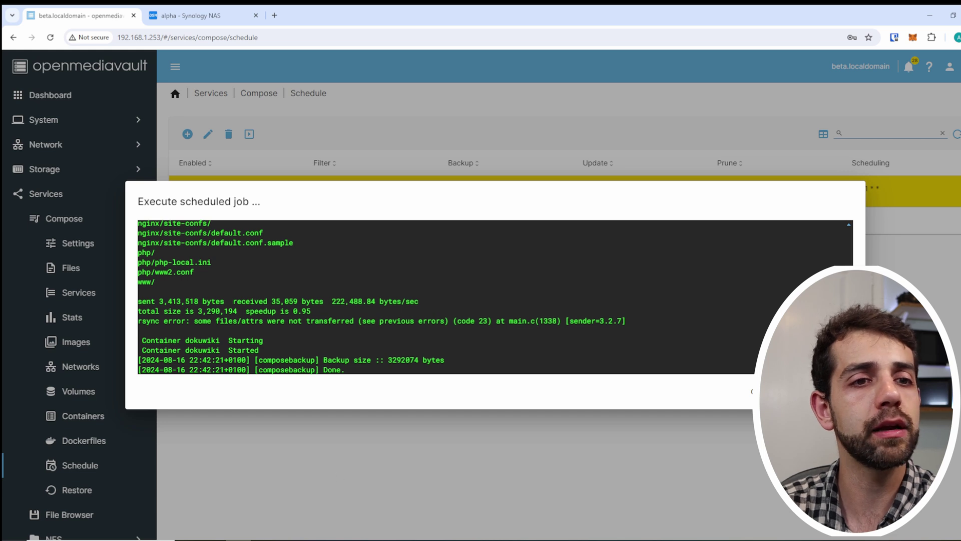
key(Escape)
click(77, 489)
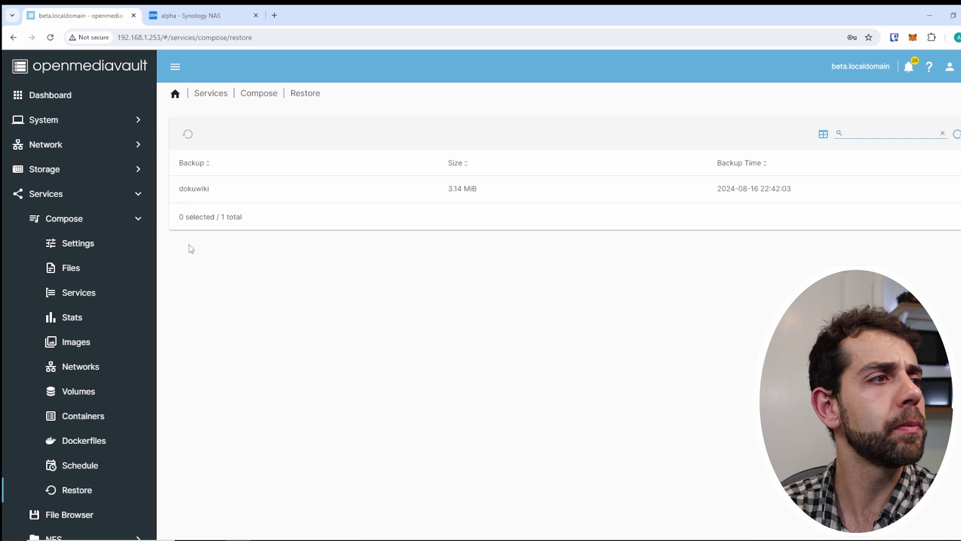
Delete the dokuwiki compose file and apply the pending configuration changes.
click(77, 268)
click(267, 188)
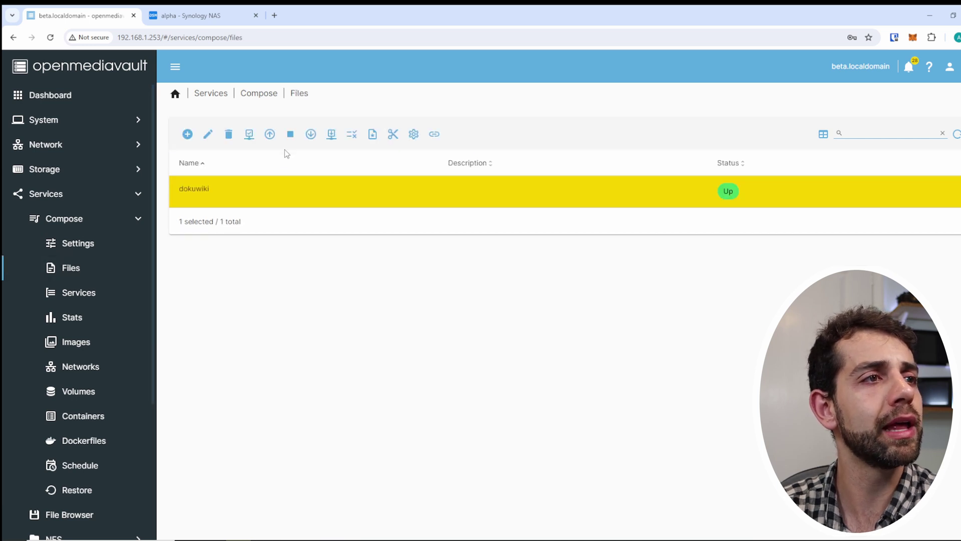
click(224, 144)
click(564, 322)
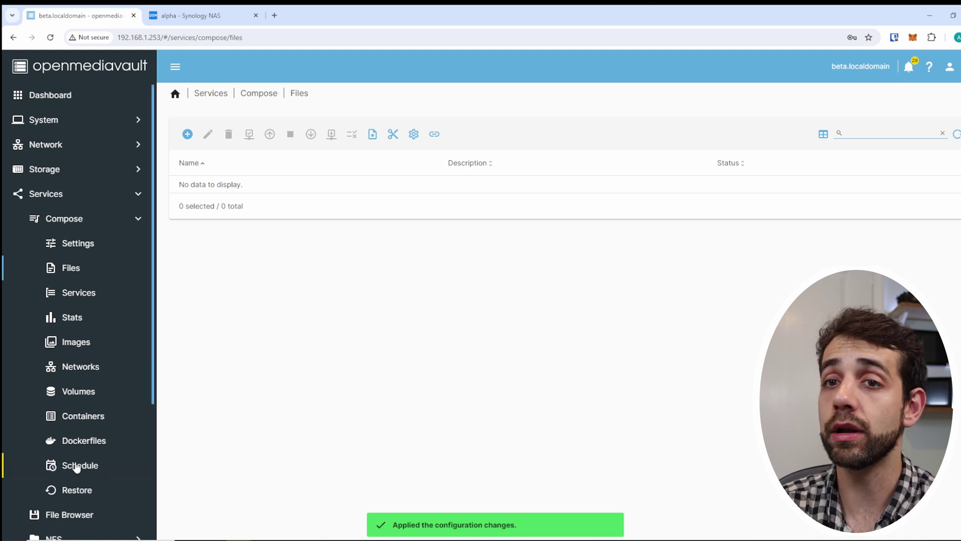
Restore dokuwiki from its compose backup stored on the remote mount.
click(64, 493)
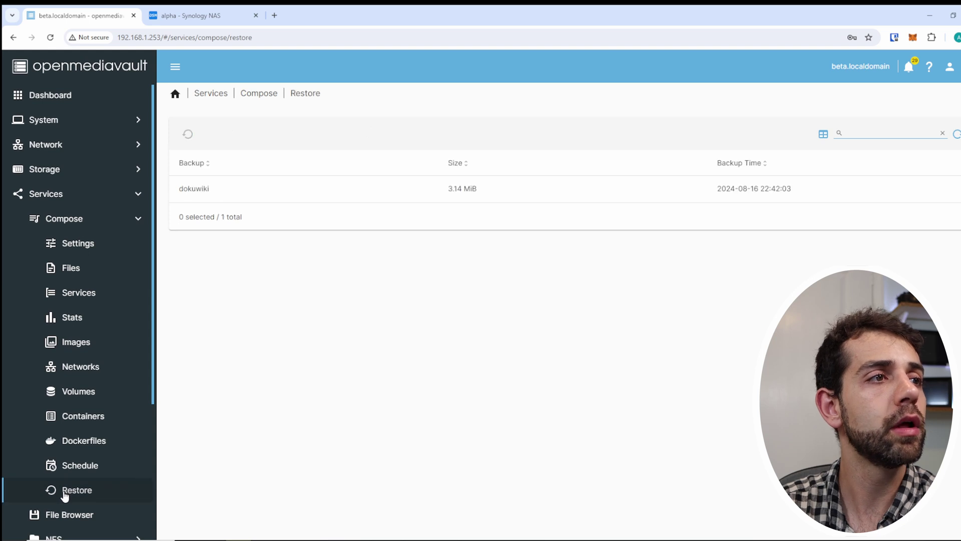
click(227, 186)
click(188, 134)
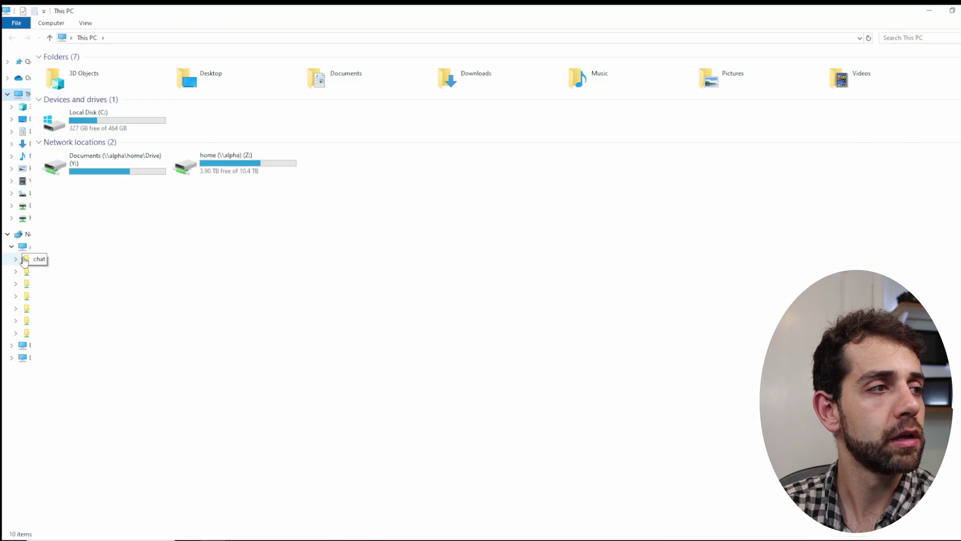
Switch to File Explorer and view the contents of the Home folder in alpha's remote share.
click(25, 252)
double_click(721, 64)
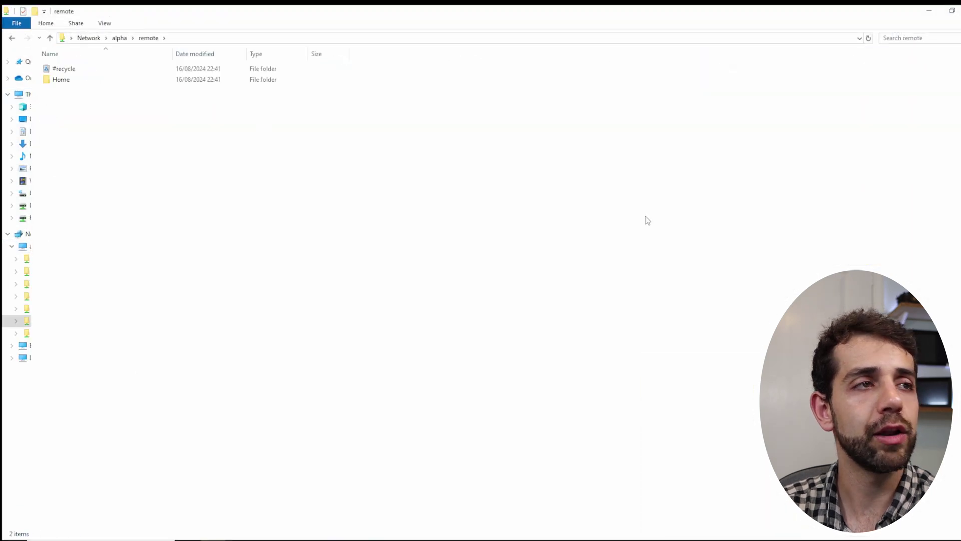
double_click(182, 81)
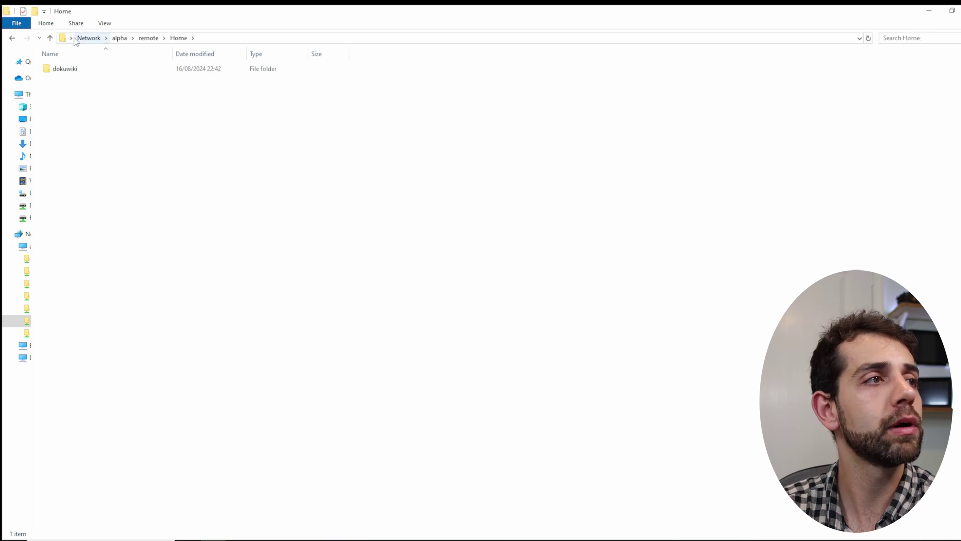
Open folder 0 of the dokuwiki backup and examine its ENV file and YML compose file in Notepad.
double_click(61, 69)
double_click(92, 68)
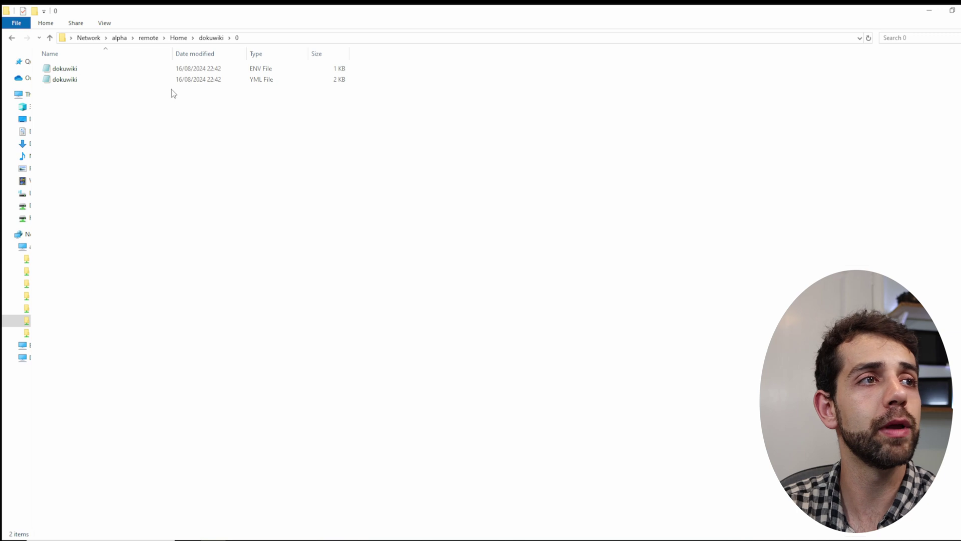
click(209, 72)
double_click(208, 74)
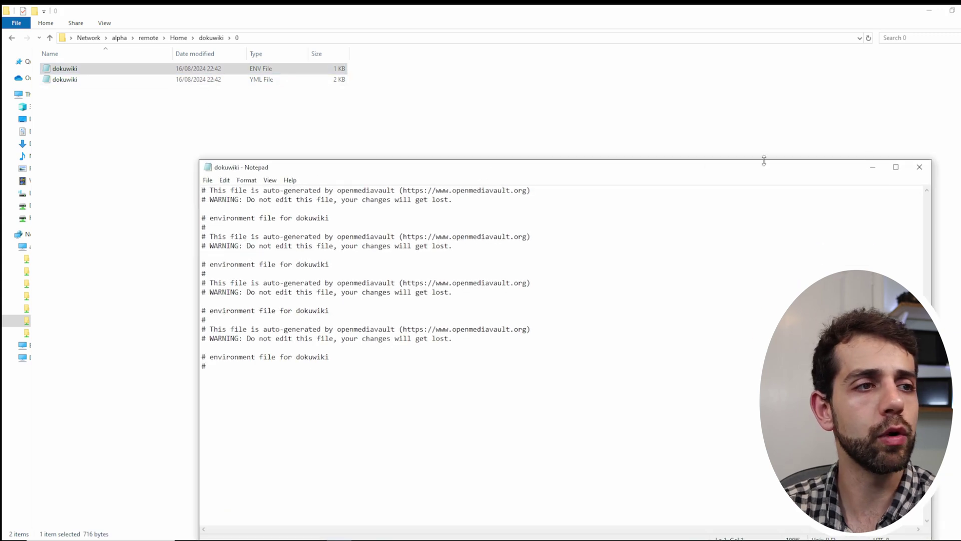
click(919, 167)
double_click(281, 80)
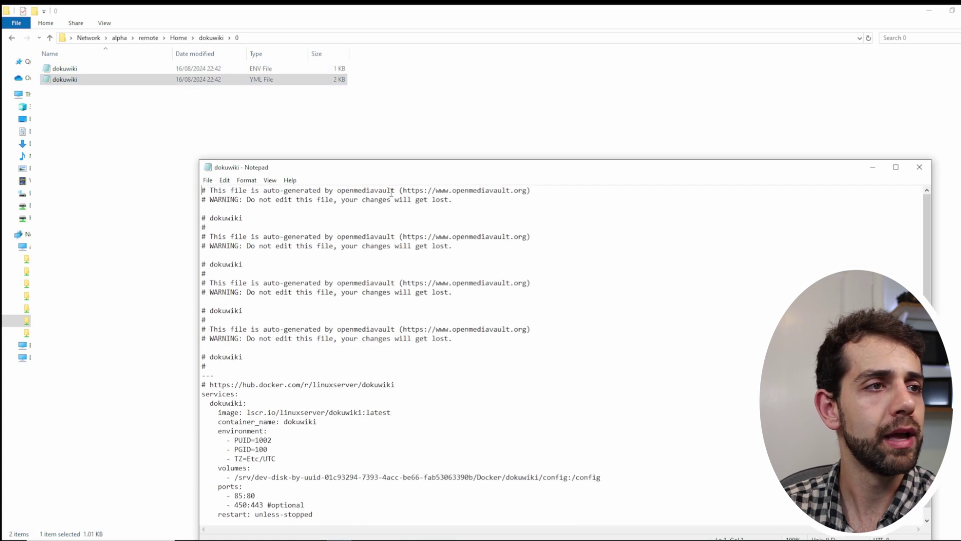
scroll(282, 362, down, 1)
drag(228, 392, 366, 519)
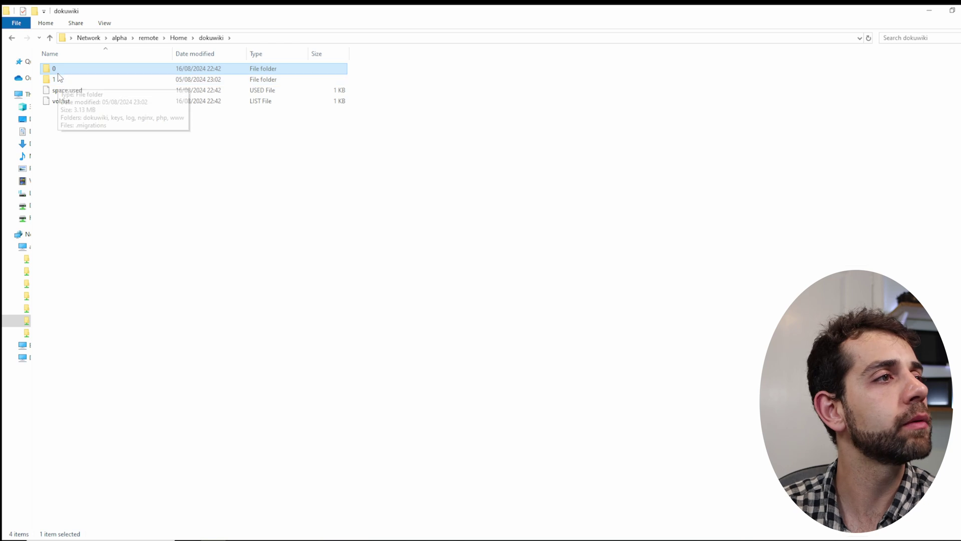
View the container data folders inside folder 1 of the dokuwiki backup and return to the Home folder.
double_click(59, 77)
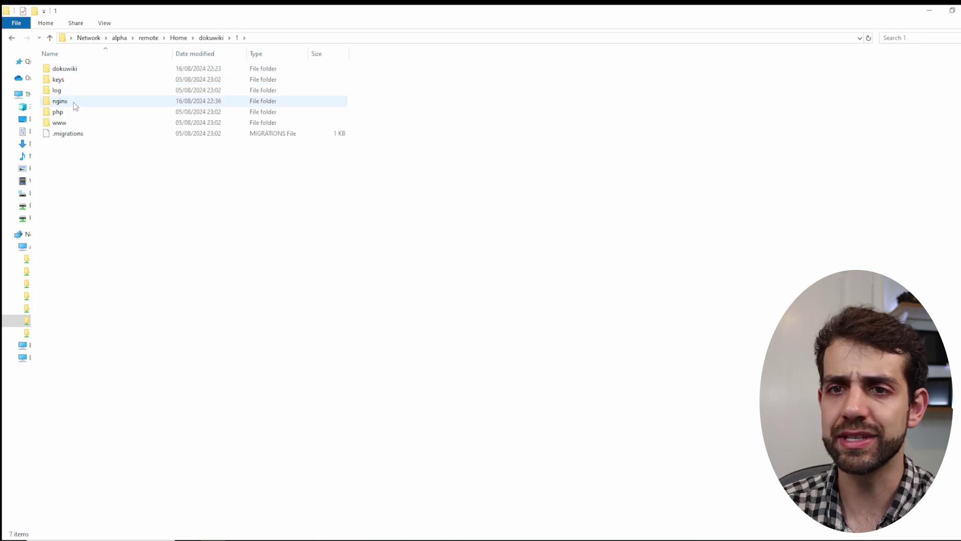
mouse_move(76, 103)
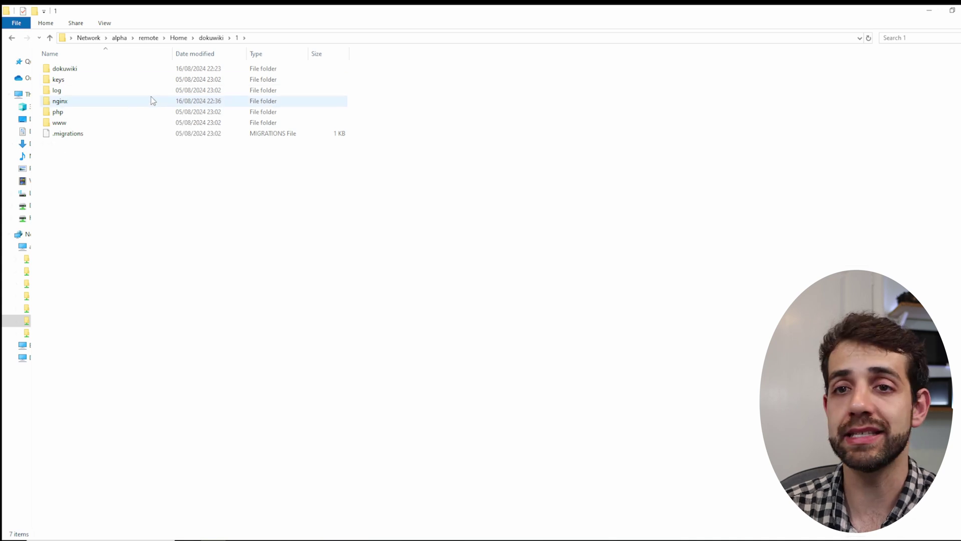
click(178, 37)
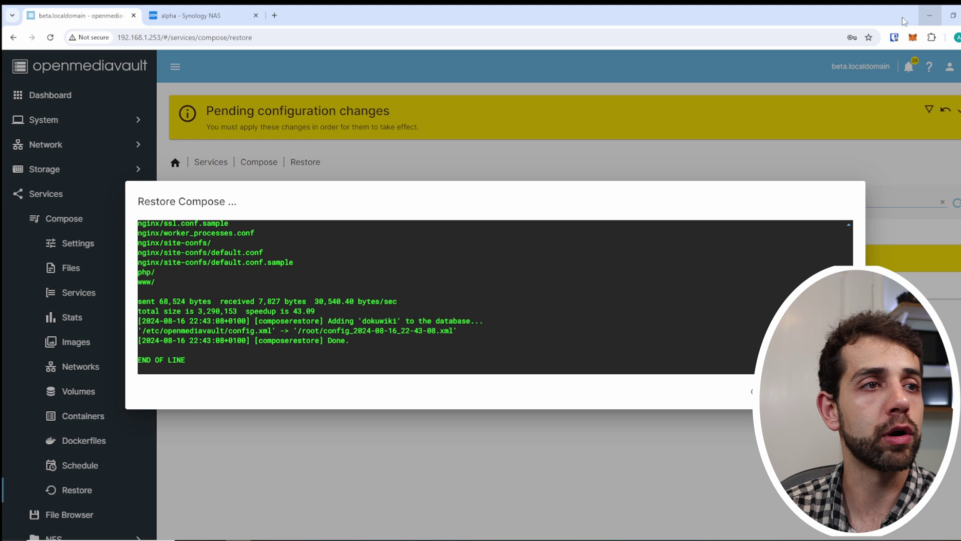
Switch back to openmediavault, close the restore output and apply the pending configuration changes.
click(930, 11)
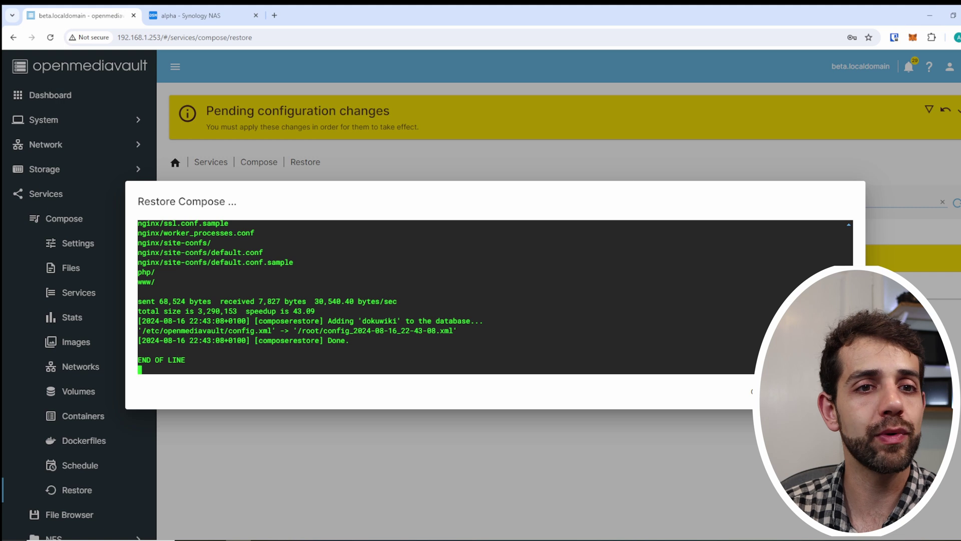
click(760, 391)
click(959, 109)
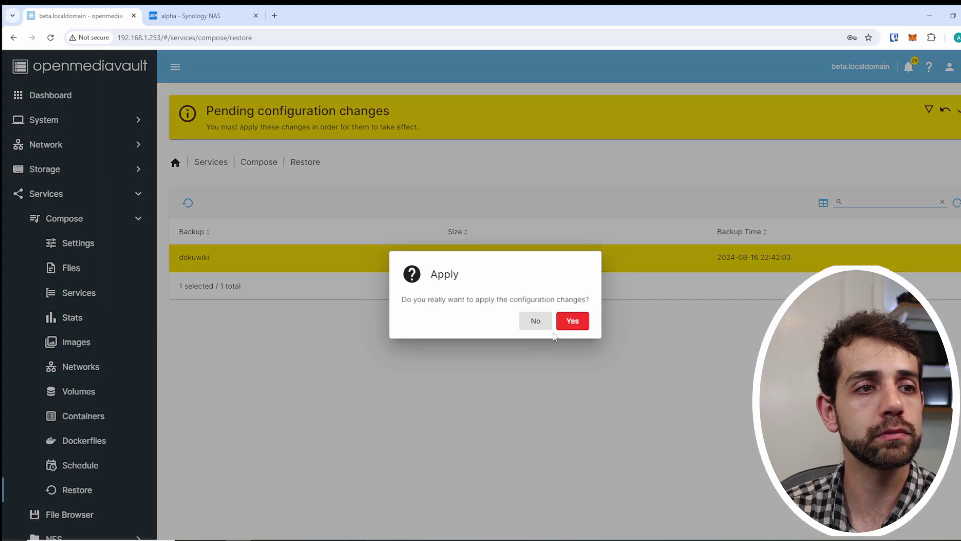
key(Return)
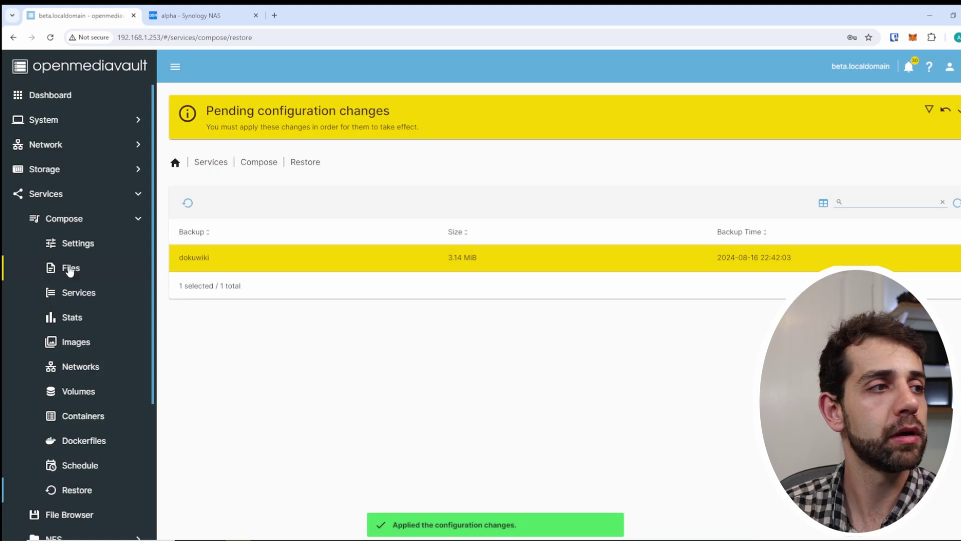
Bring up the restored dokuwiki container from the list of compose files.
click(62, 268)
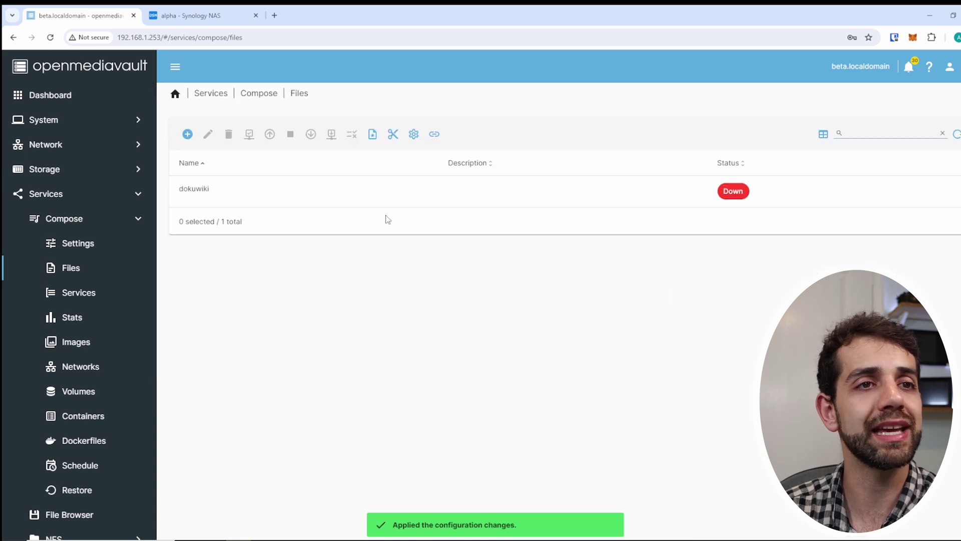
click(457, 199)
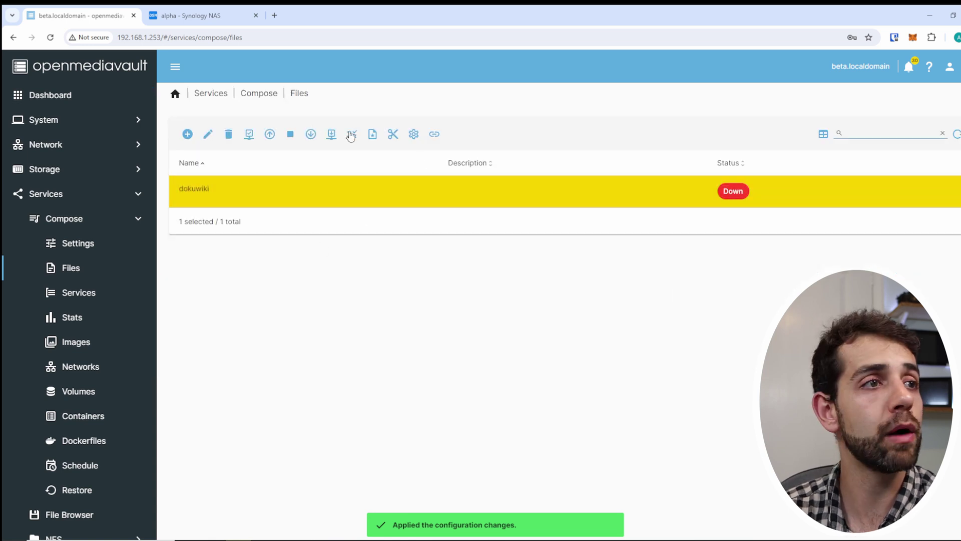
click(268, 136)
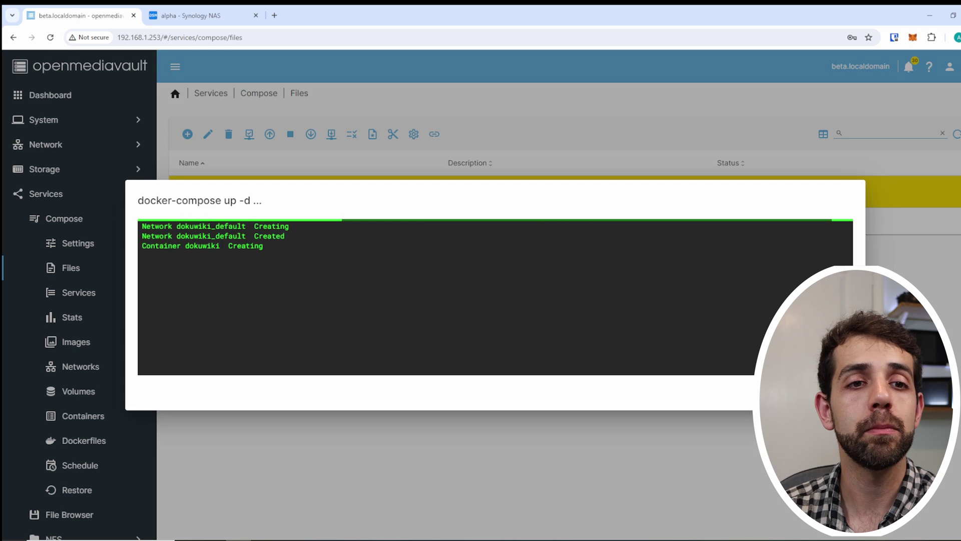